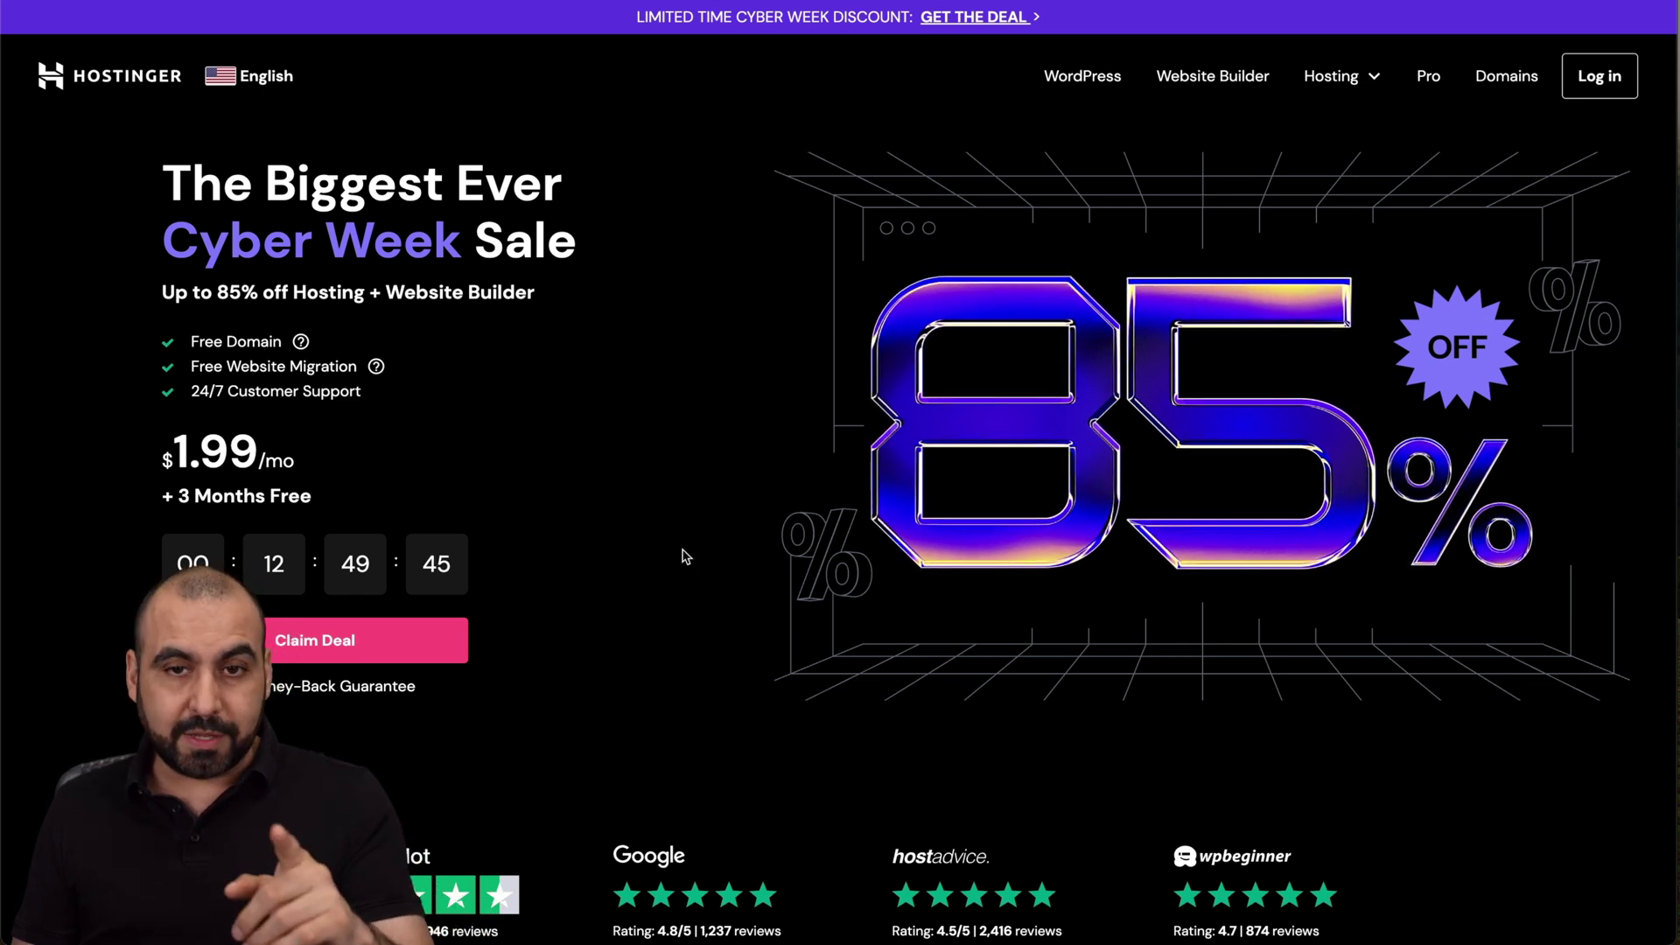
# Step: Add Hostinger's Business Web Hosting plan to the cart from the Web Hosting page
pyautogui.click(1343, 77)
pyautogui.click(1348, 155)
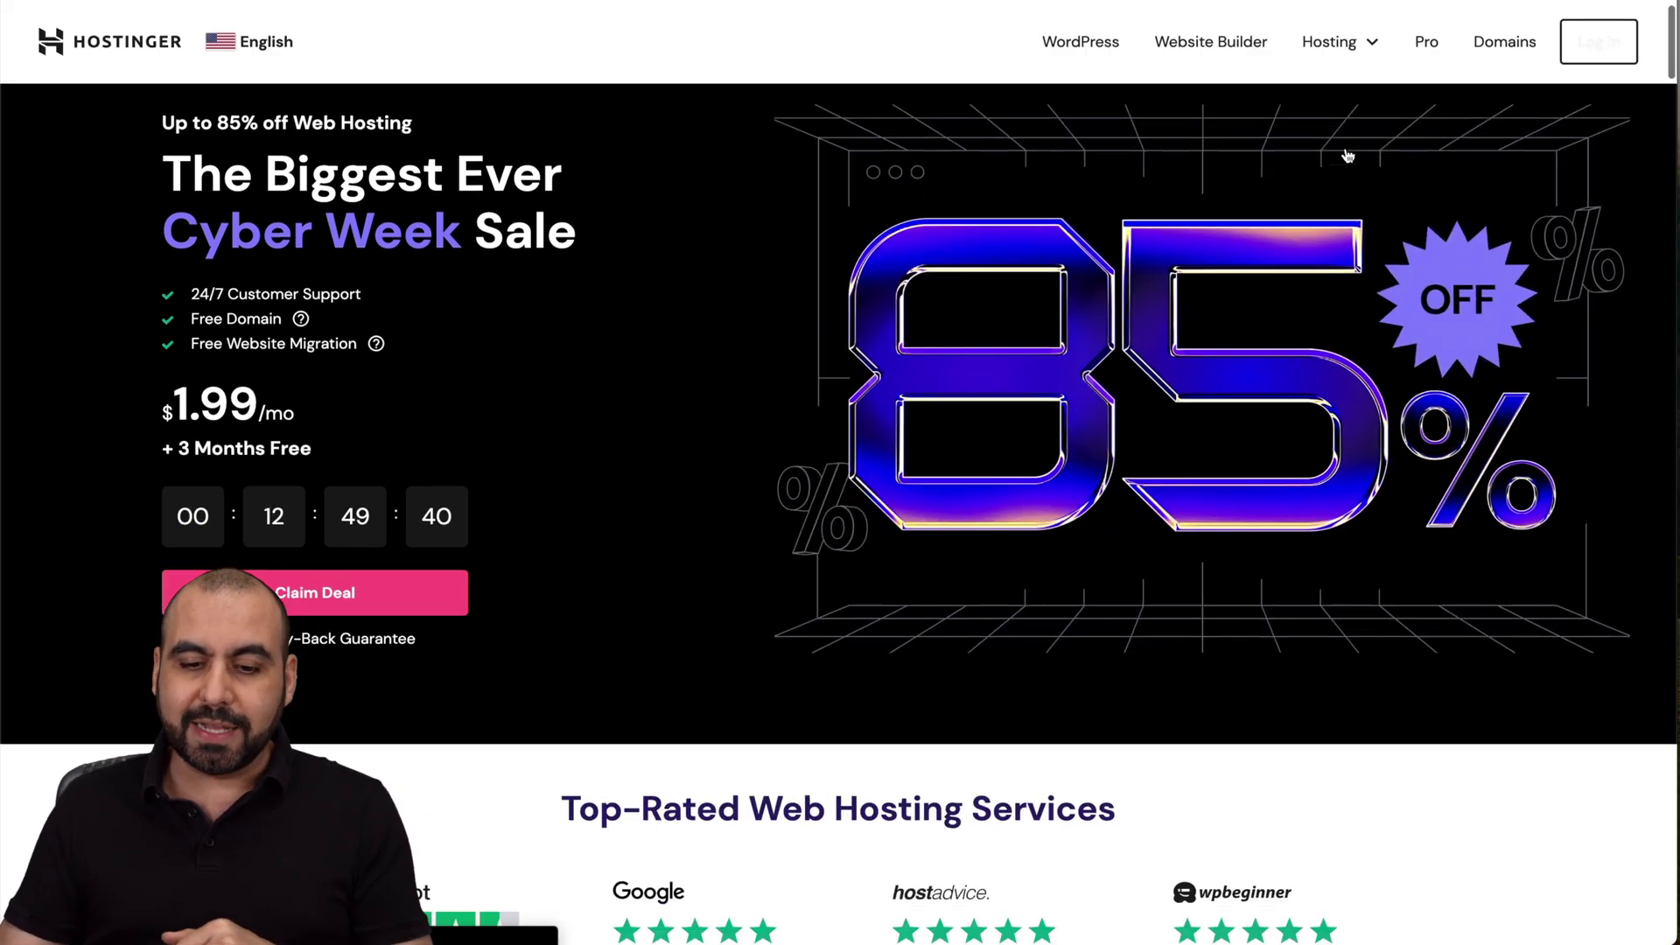
pyautogui.scroll(-10, 1347, 156)
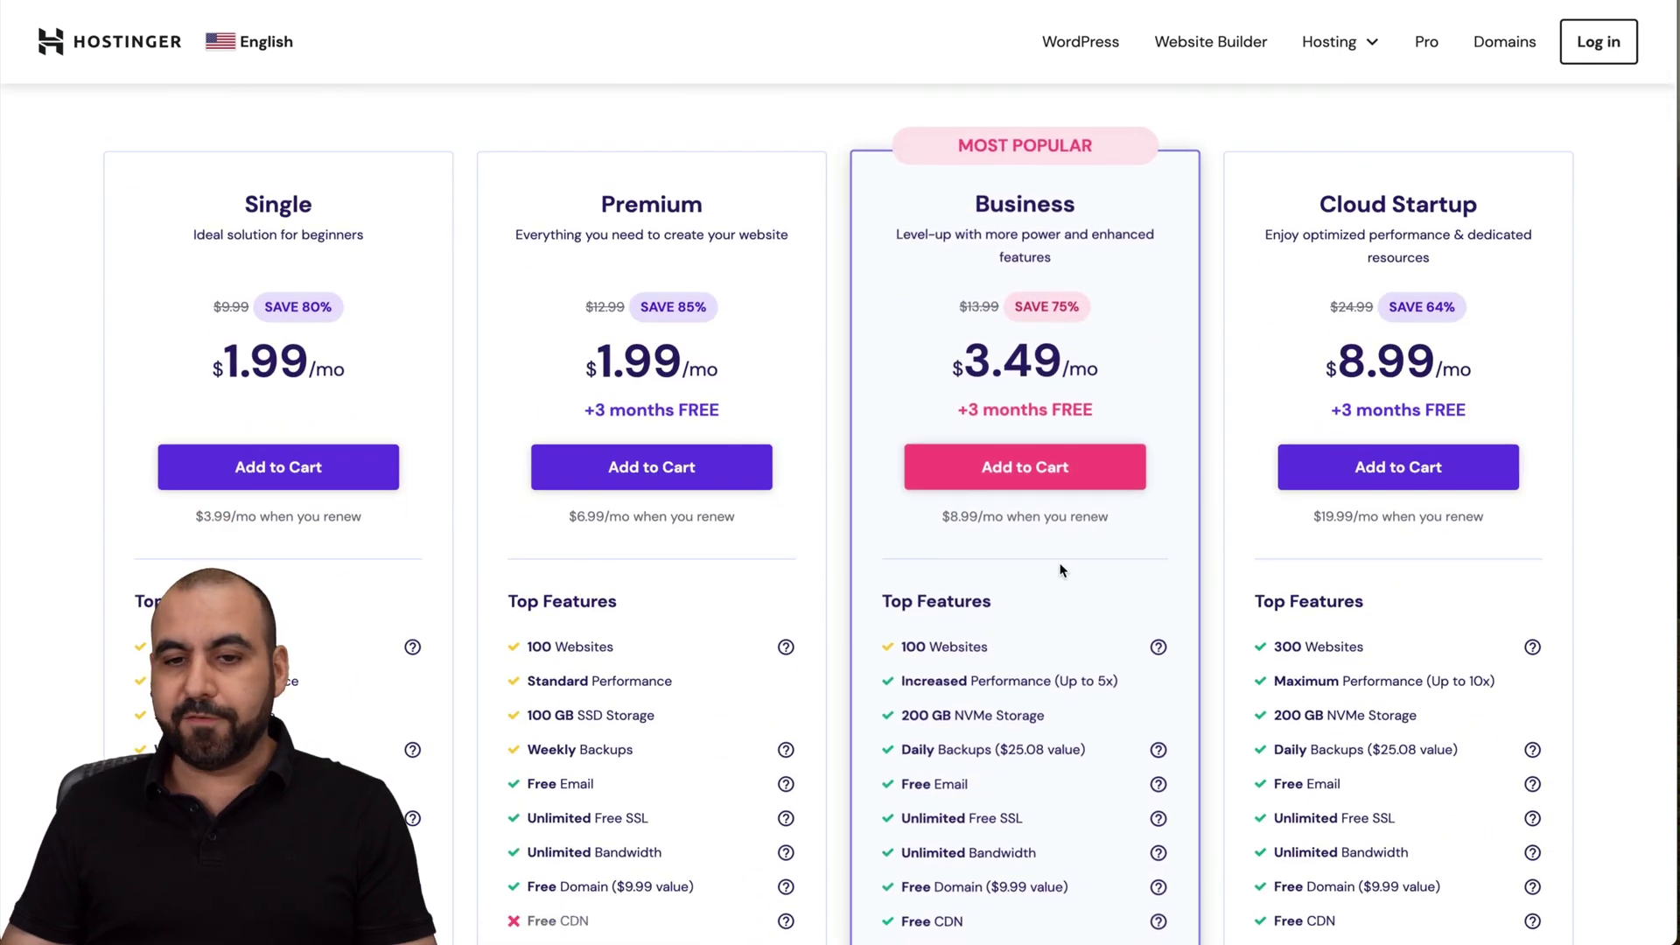
pyautogui.click(1026, 466)
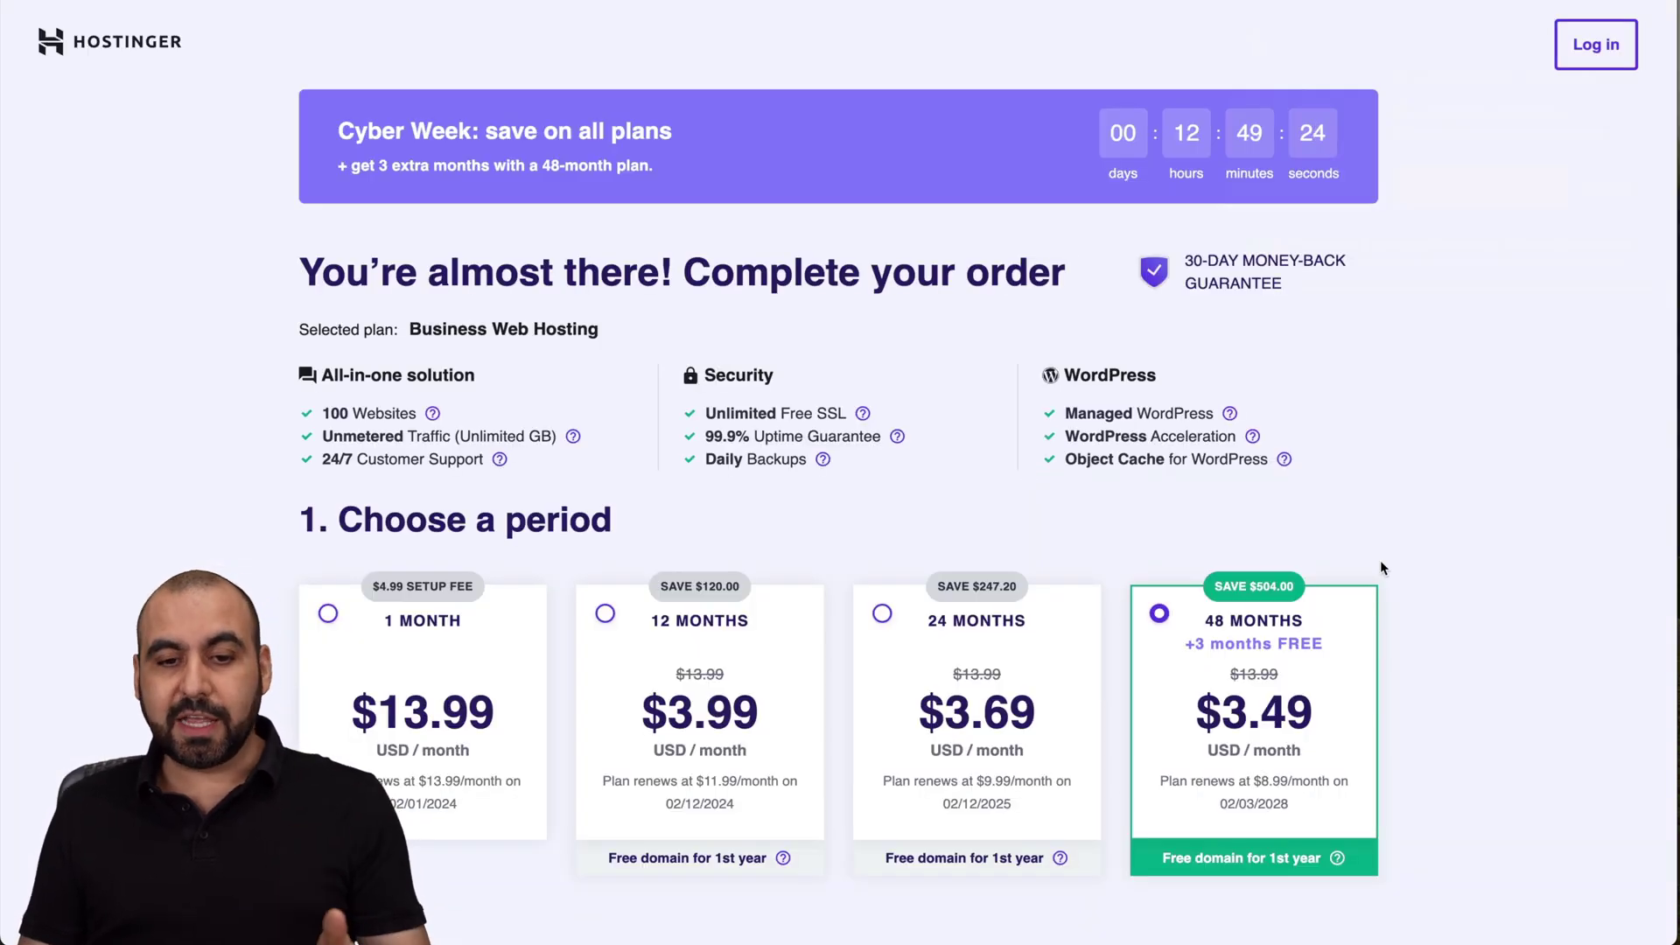
# Step: Apply the coupon code SAASMASTER at checkout to reduce the total to $150.77
pyautogui.scroll(-4, 825, 457)
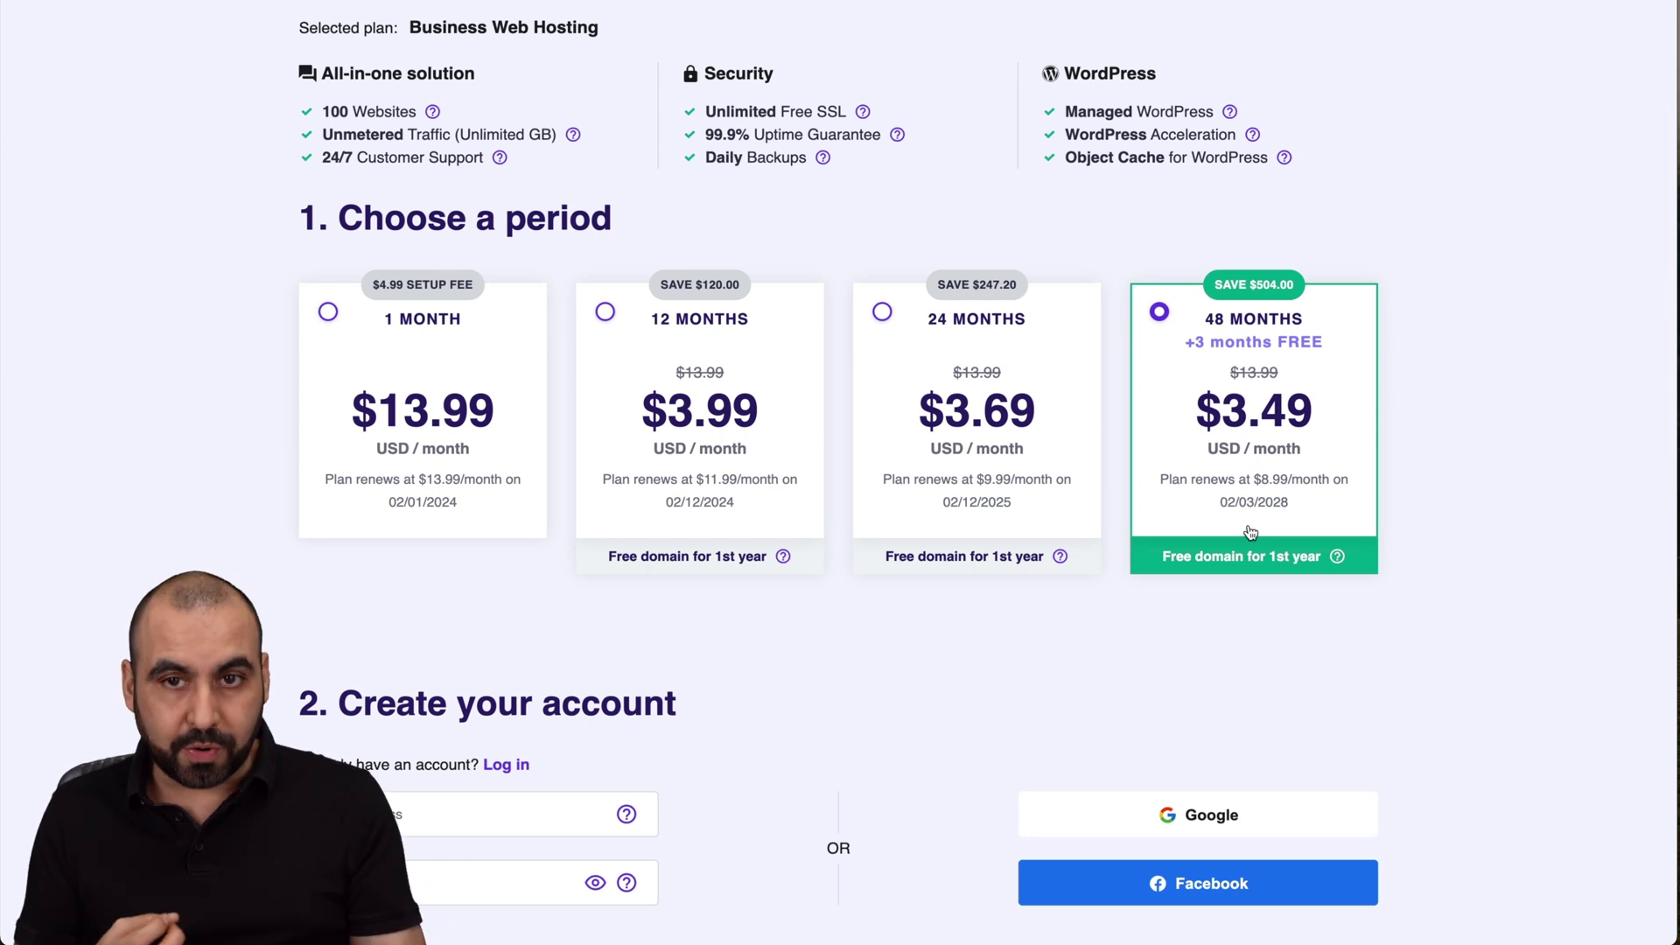
pyautogui.scroll(-14, 1250, 532)
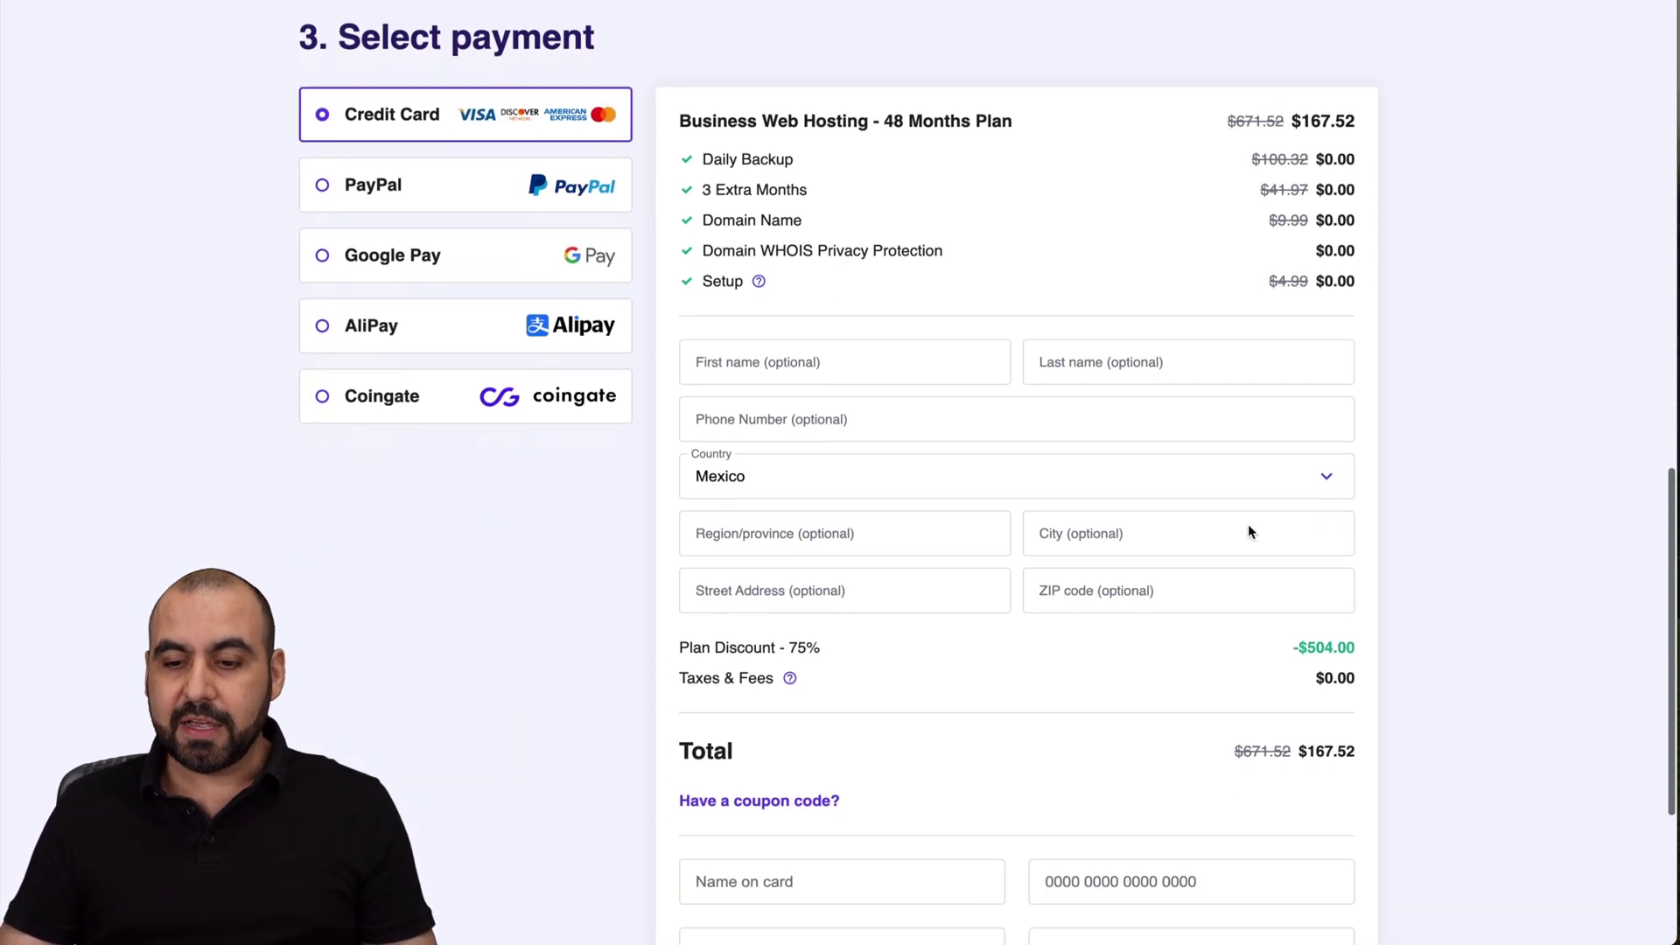
pyautogui.scroll(-1, 1249, 530)
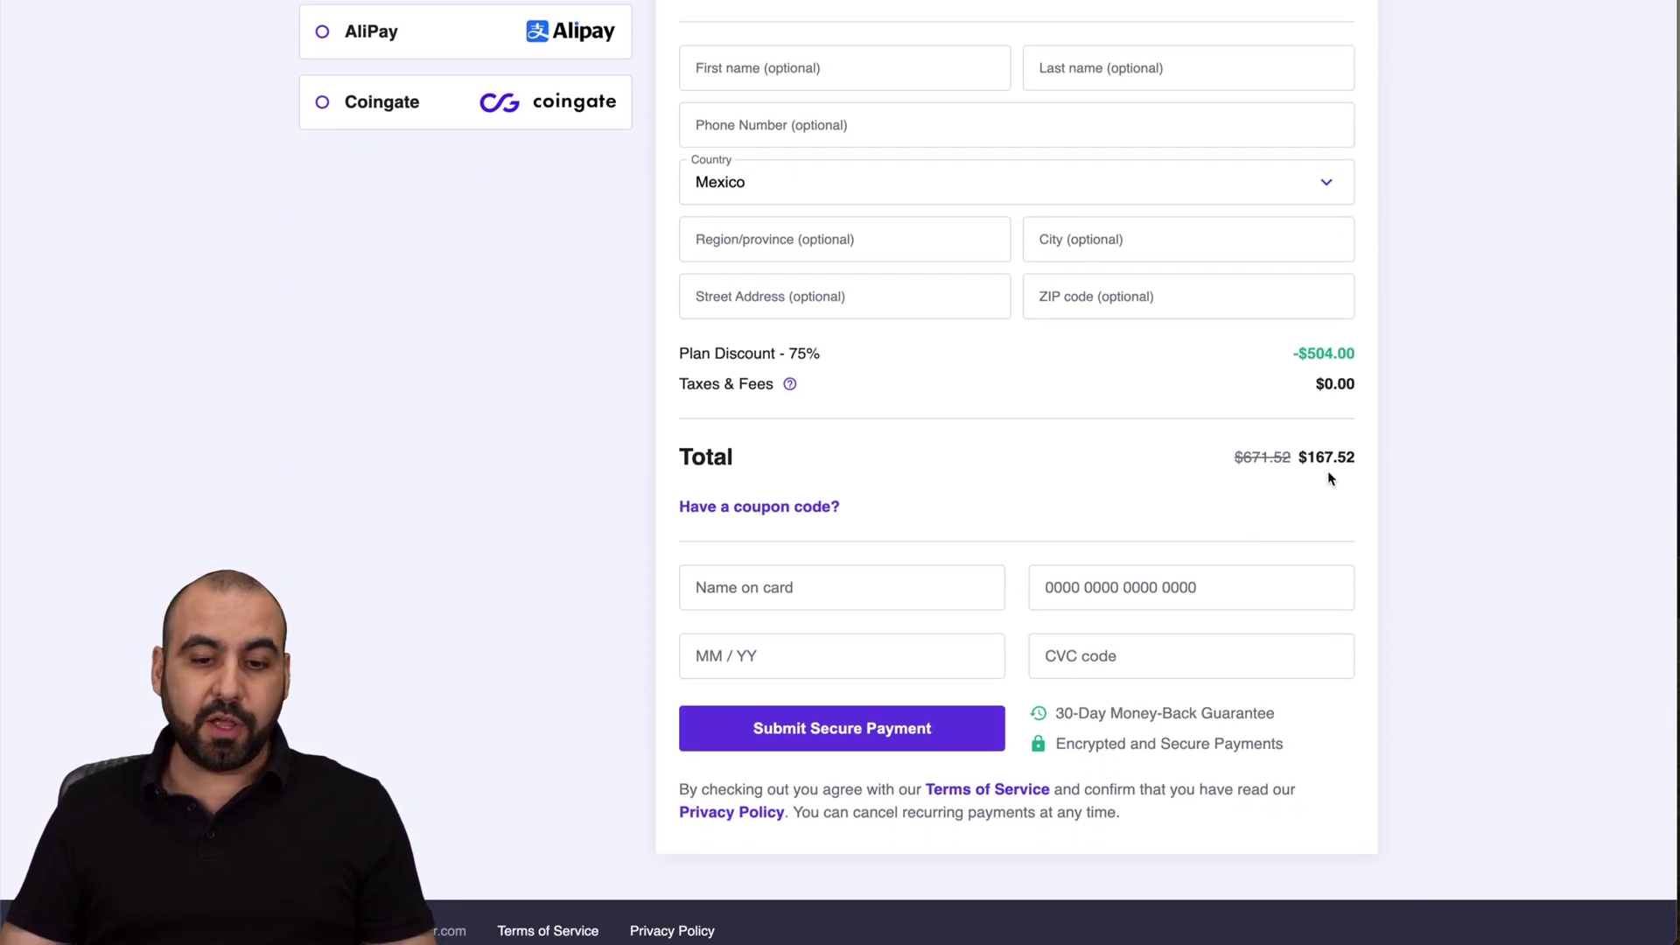
pyautogui.click(770, 509)
pyautogui.click(788, 560)
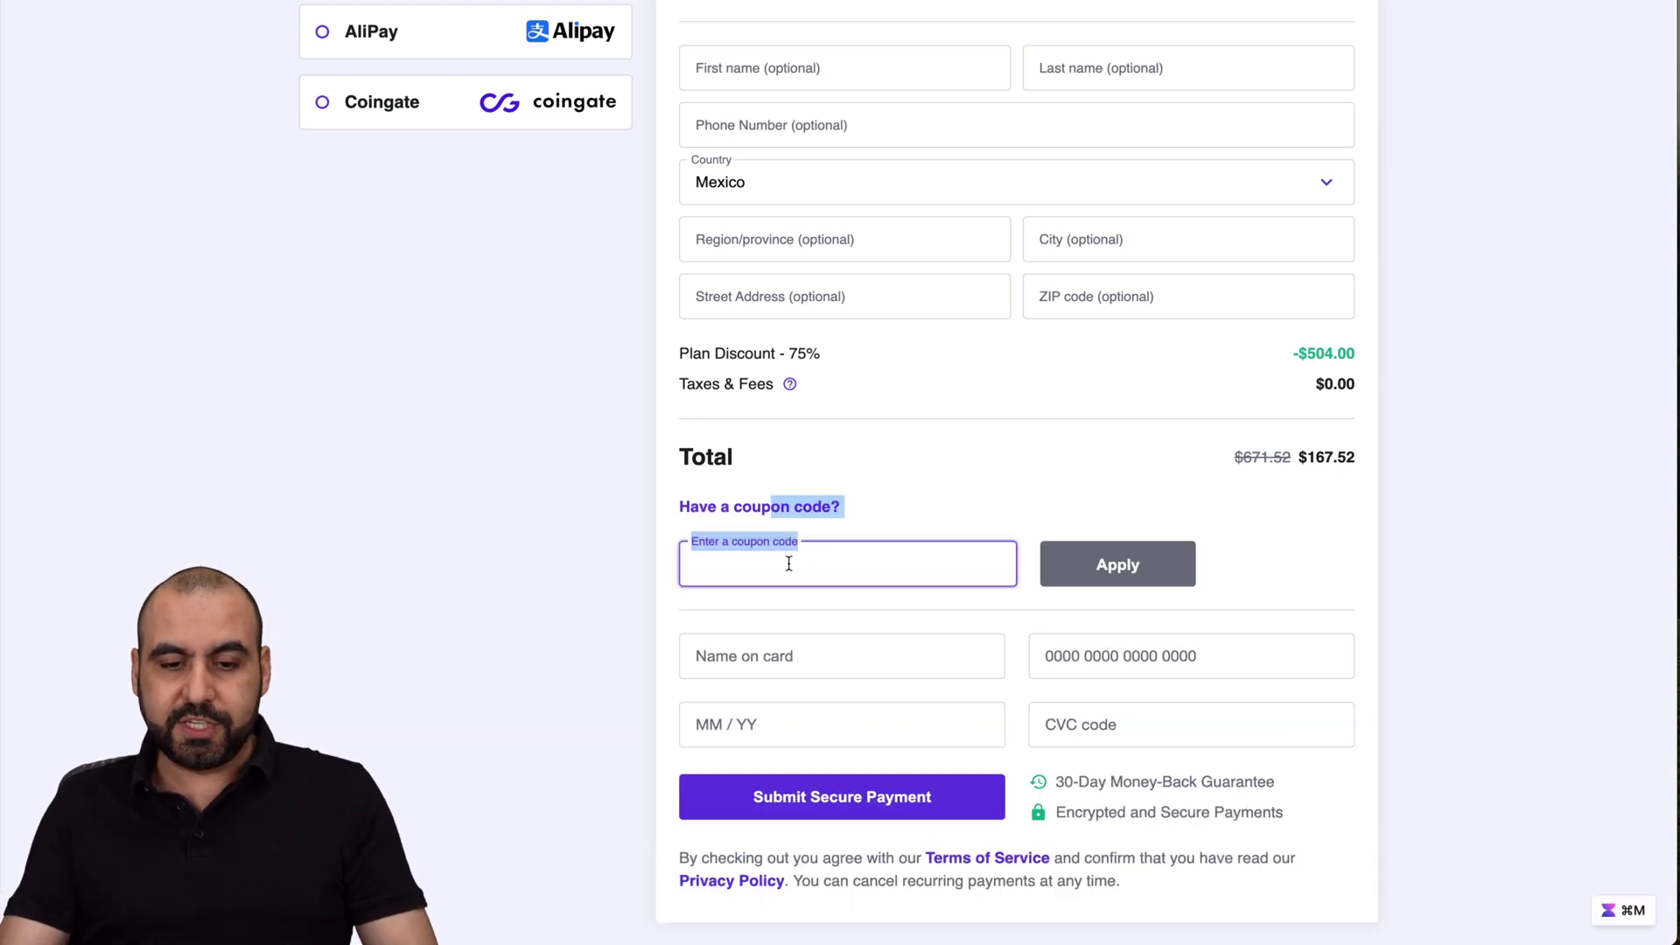
pyautogui.write('SAASMASTER')
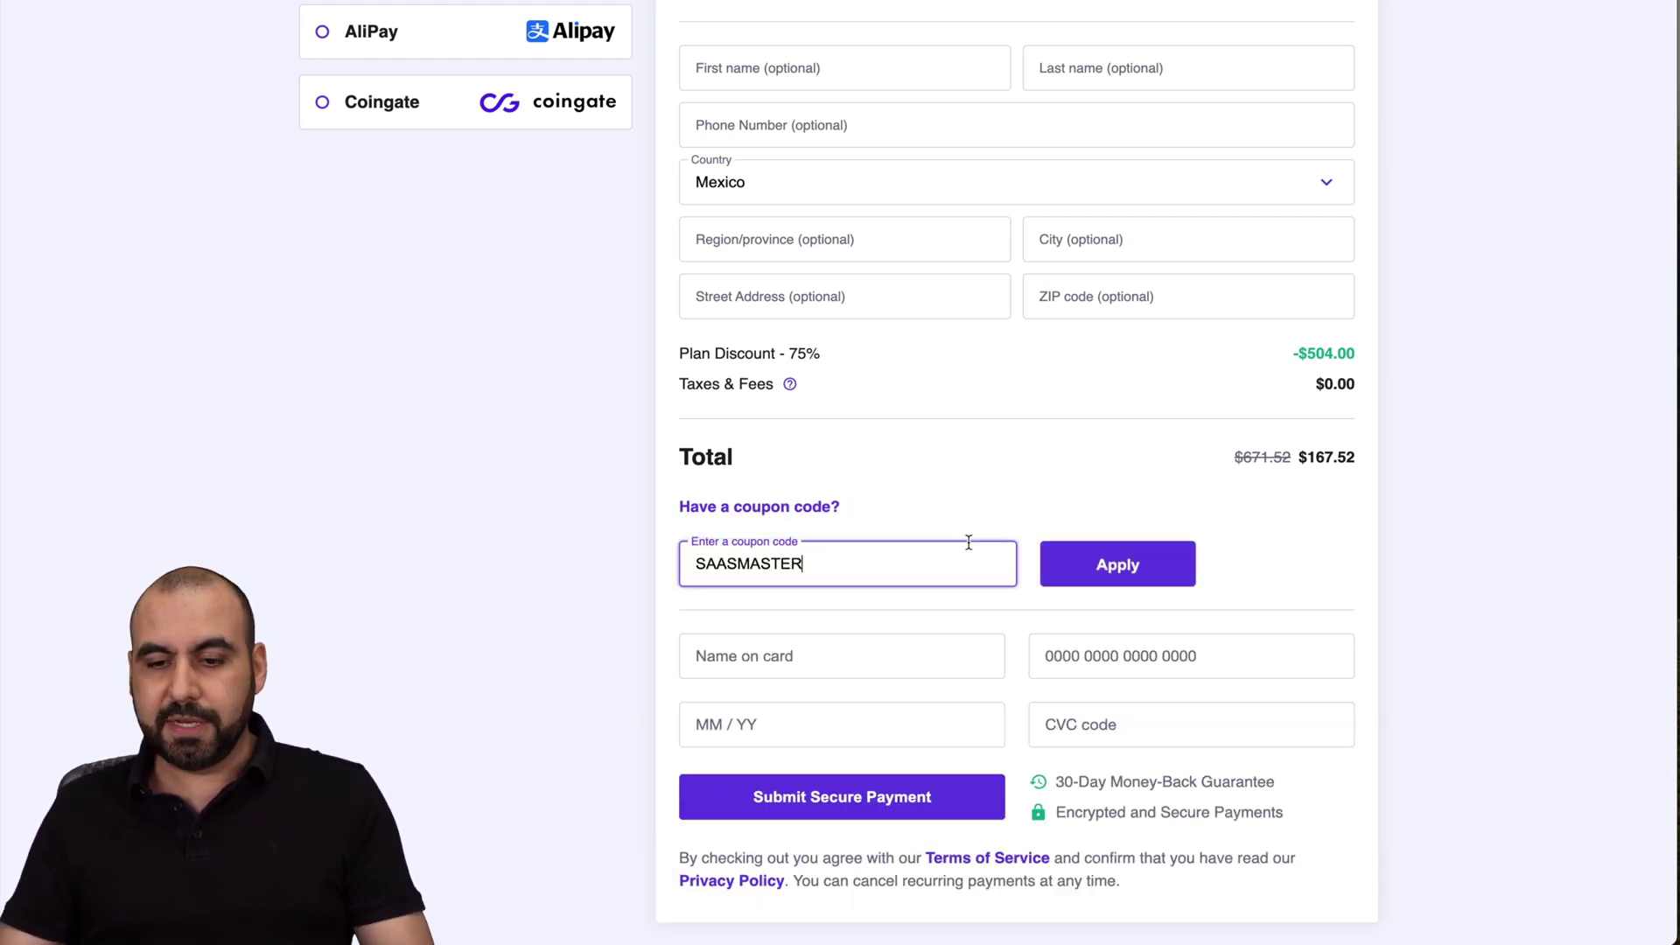
pyautogui.click(1107, 560)
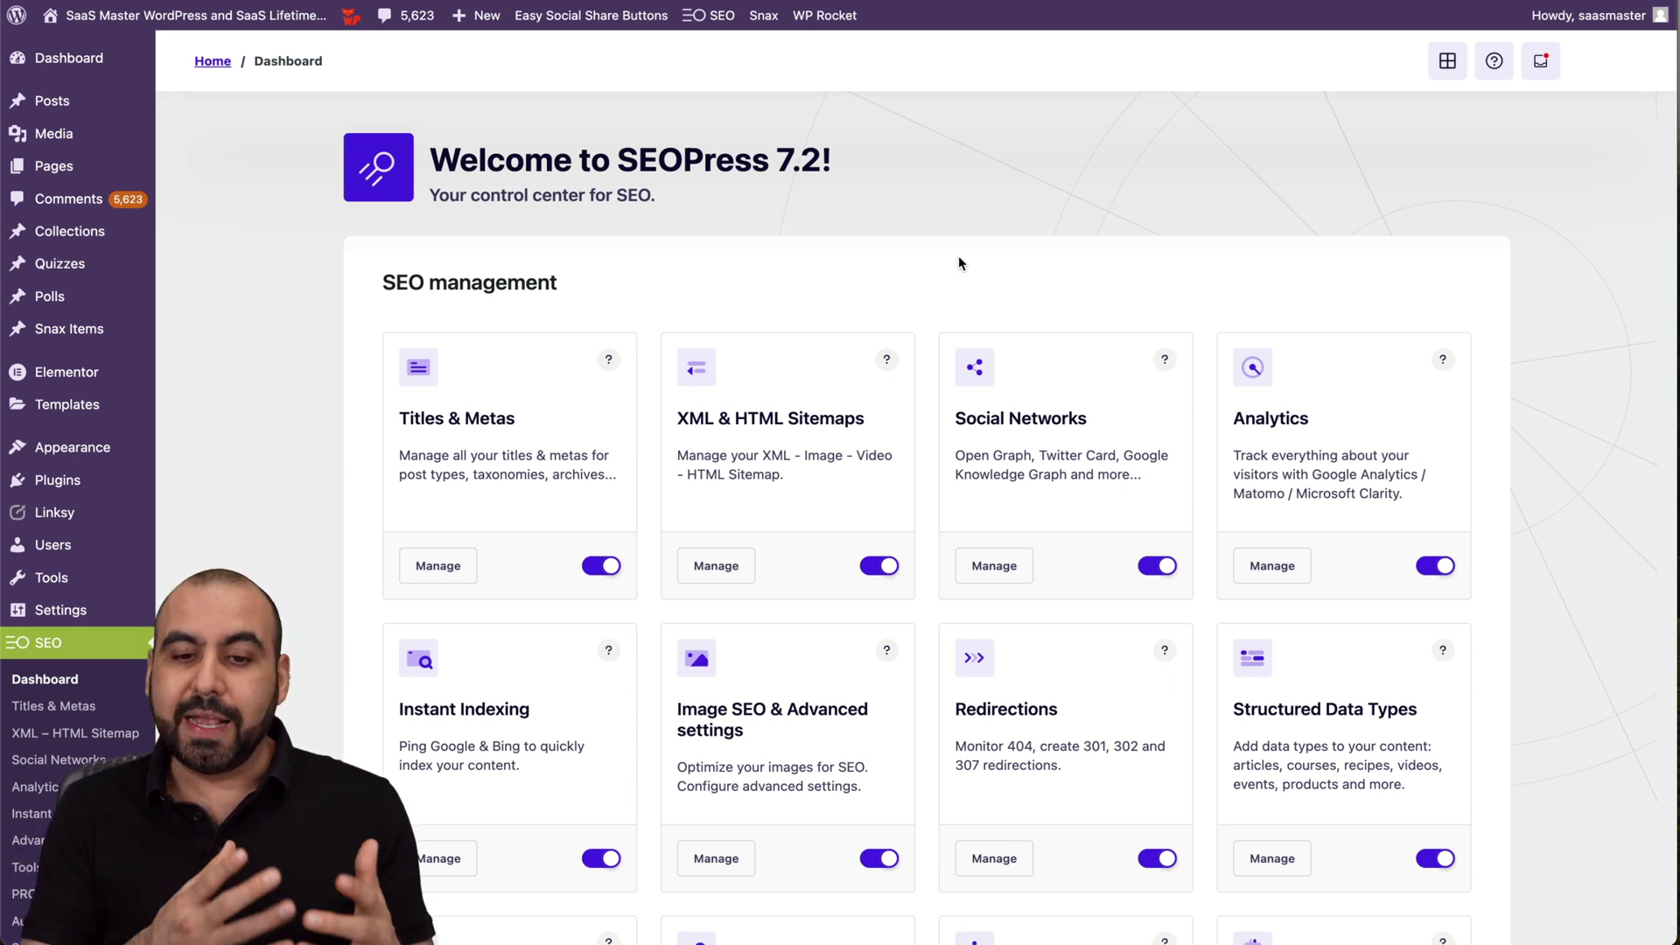
pyautogui.scroll(-5, 960, 258)
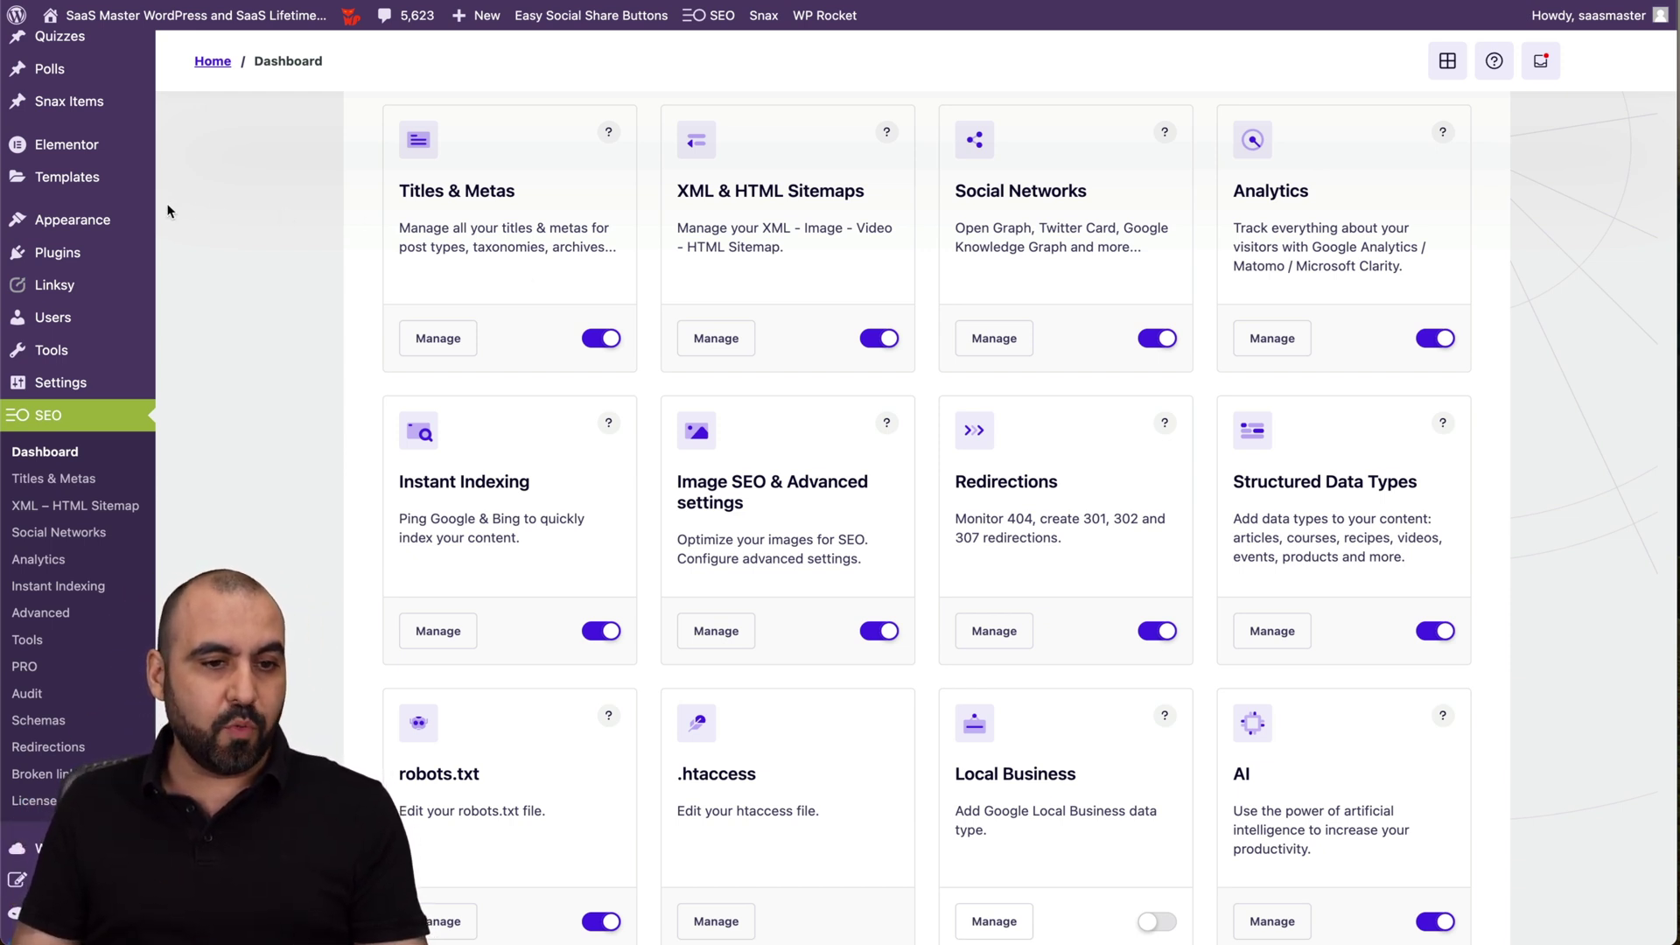
pyautogui.moveTo(105, 76)
pyautogui.scroll(5, 105, 76)
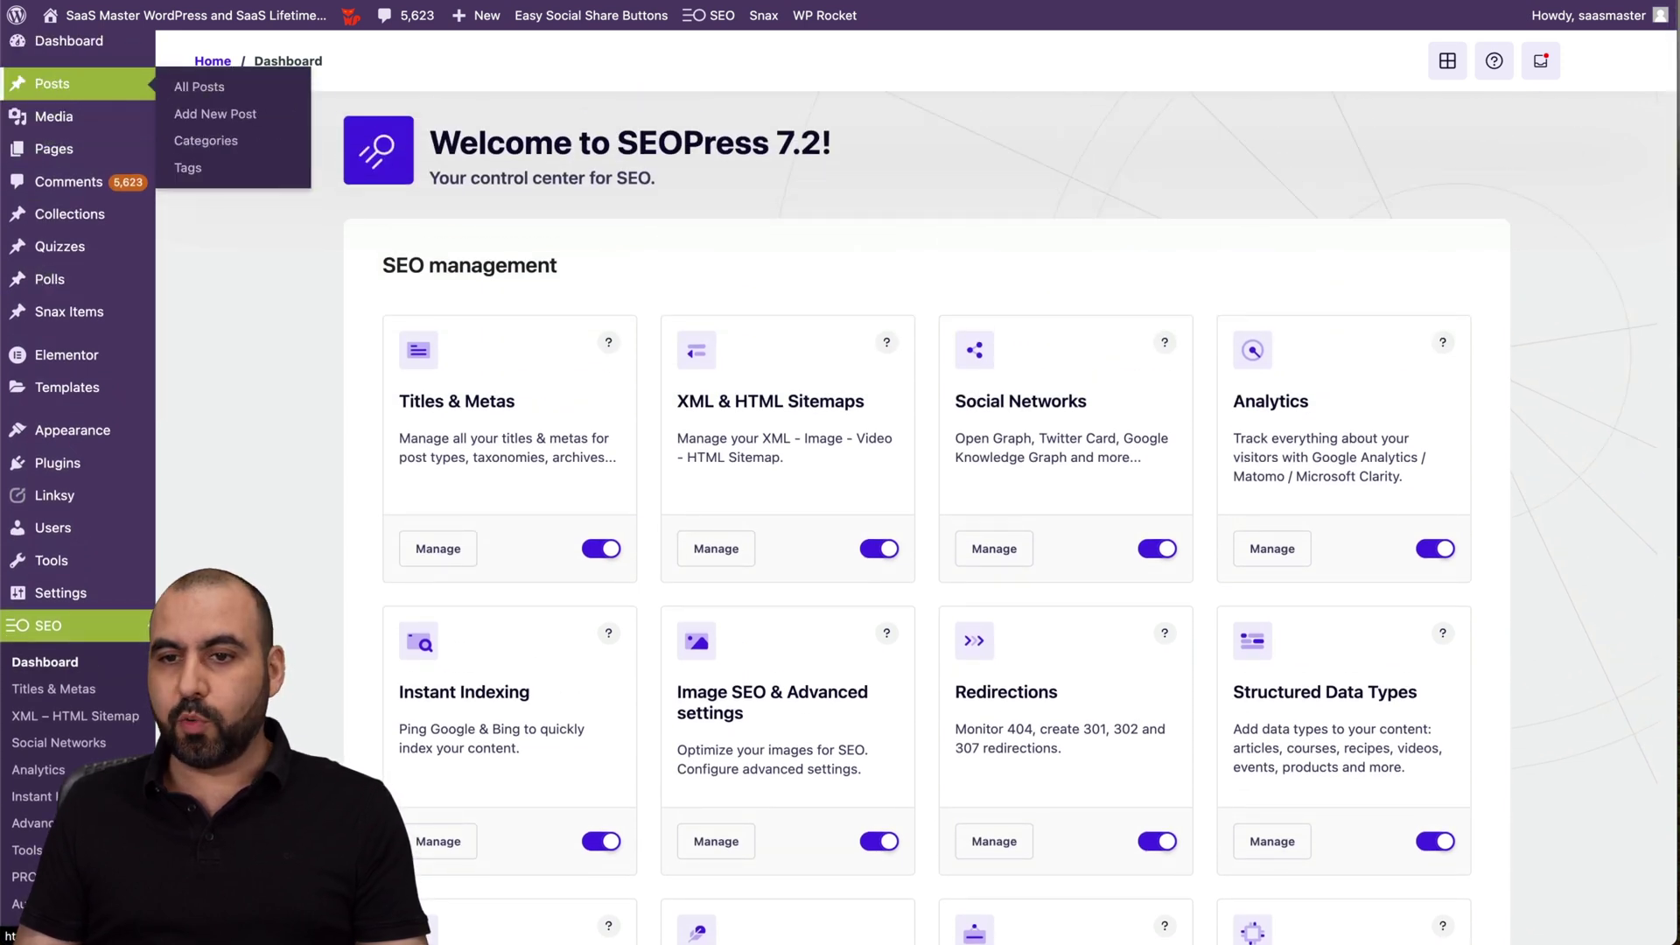
pyautogui.click(53, 83)
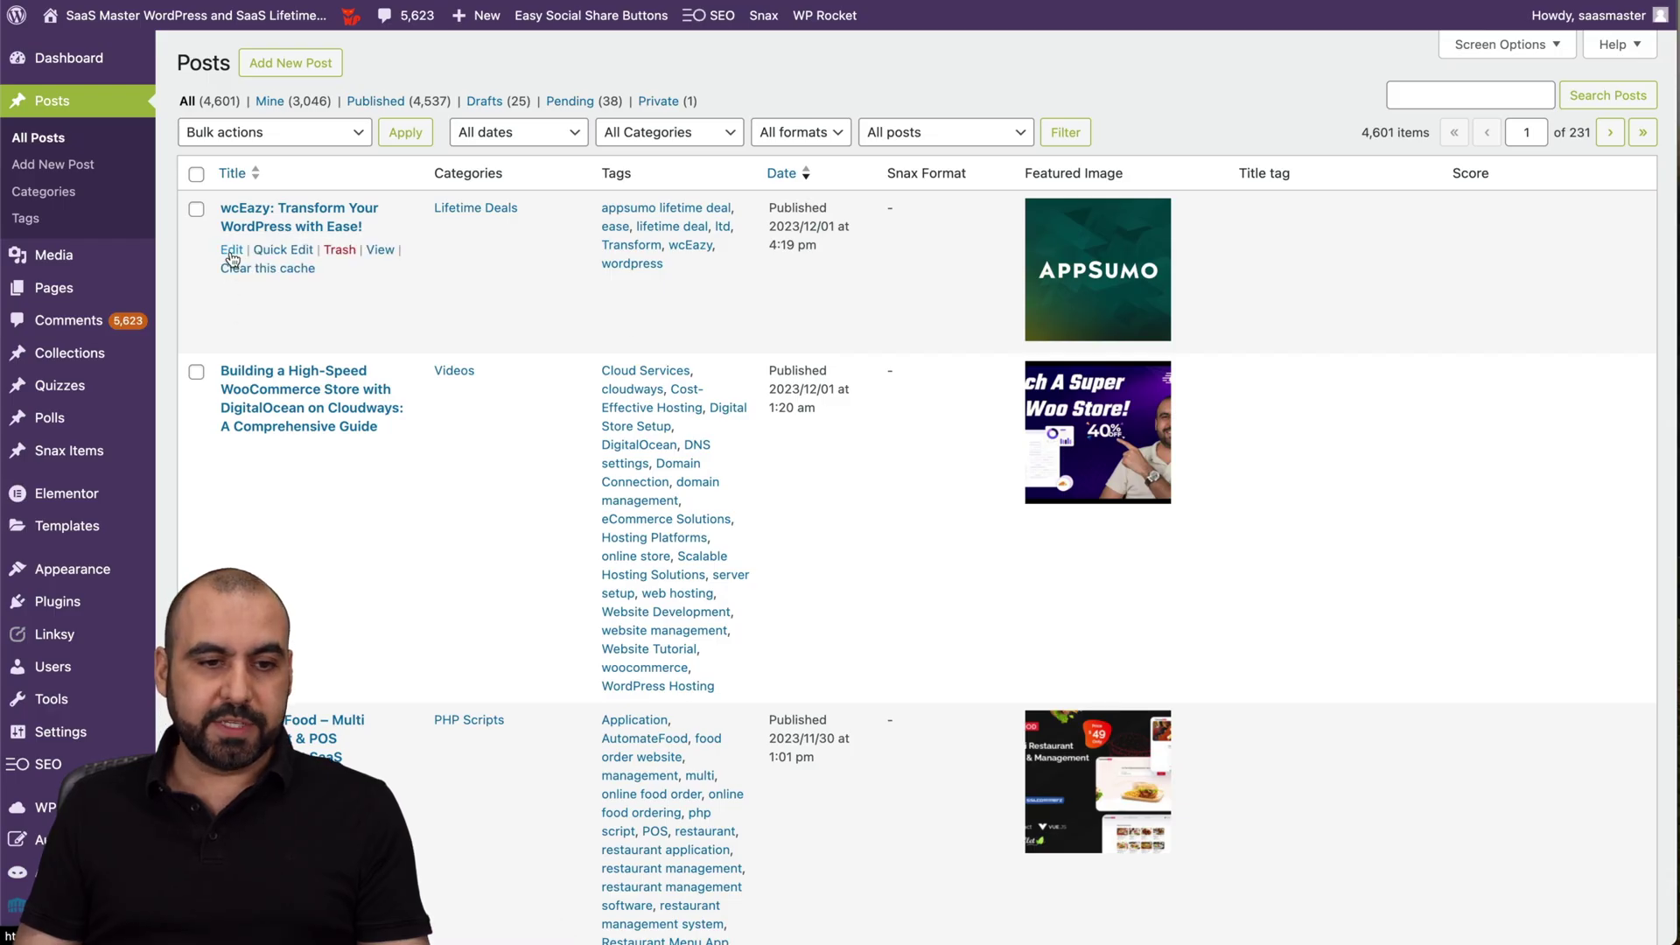
pyautogui.scroll(-20, 874, 604)
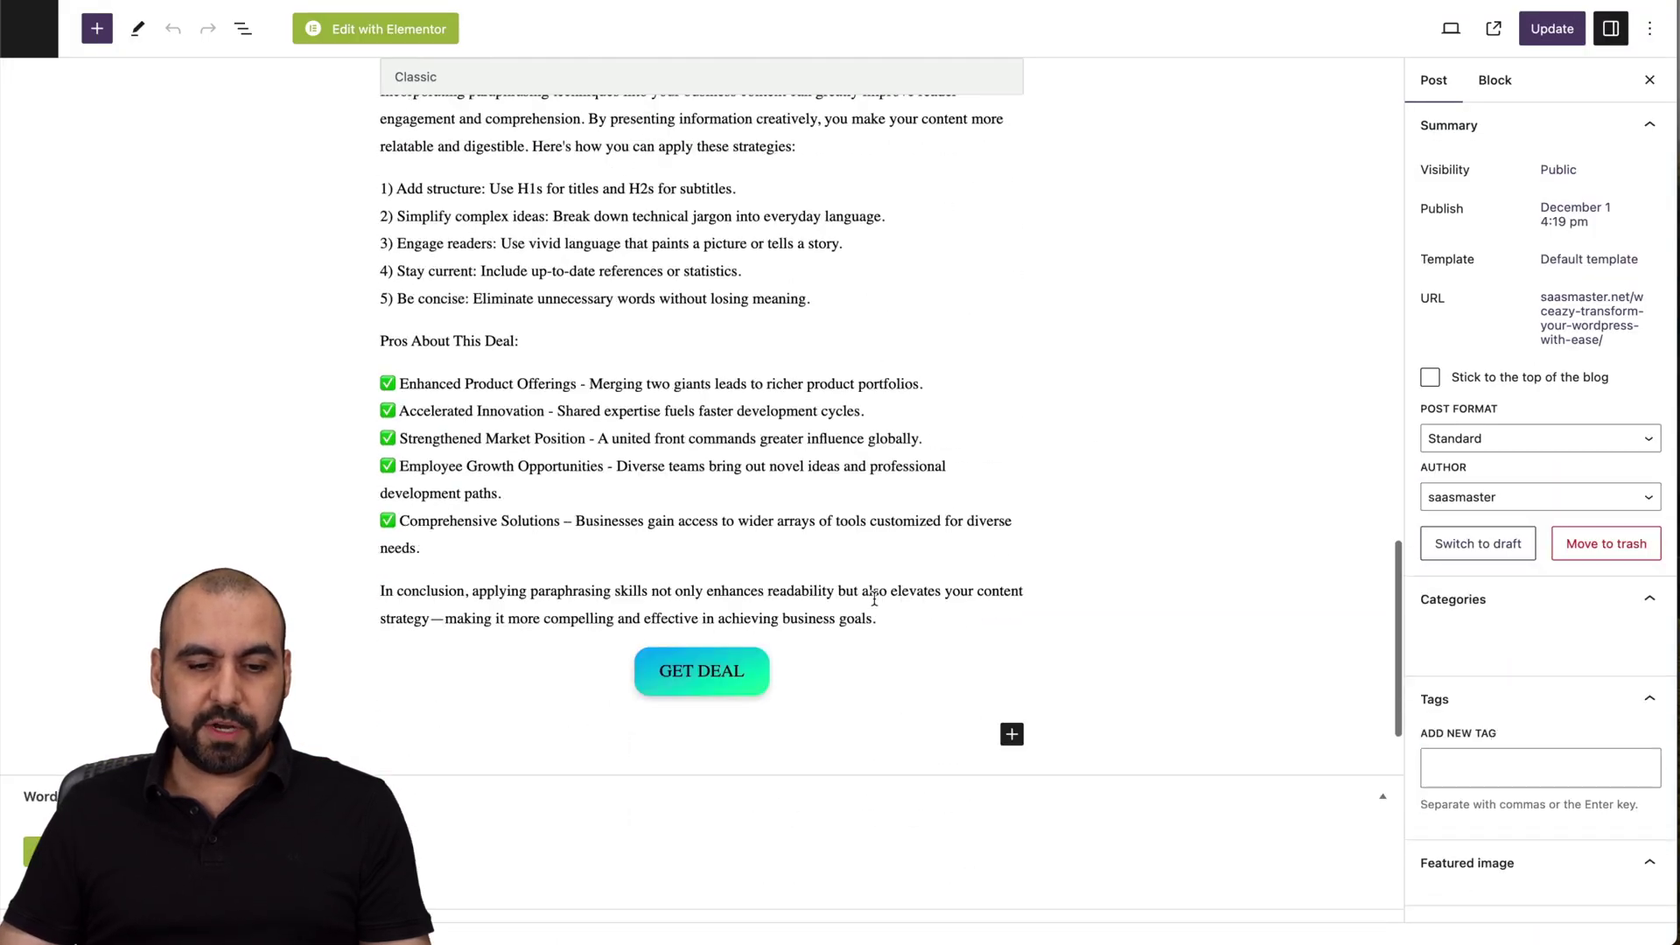
pyautogui.scroll(-5, 874, 597)
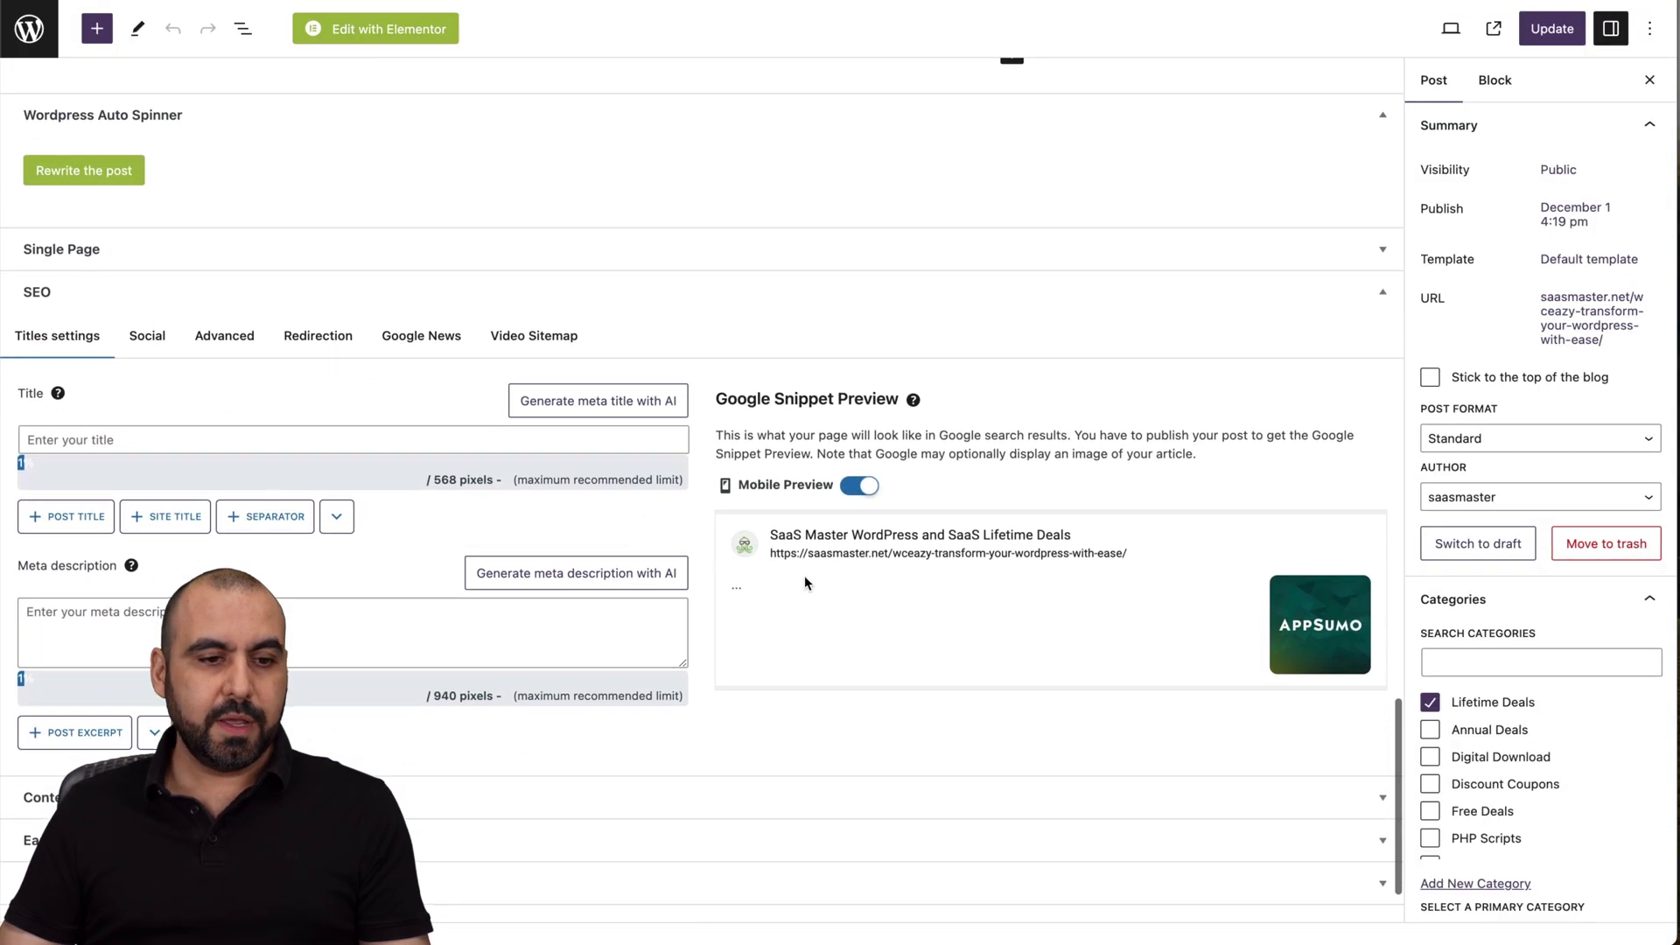
pyautogui.scroll(-1, 196, 308)
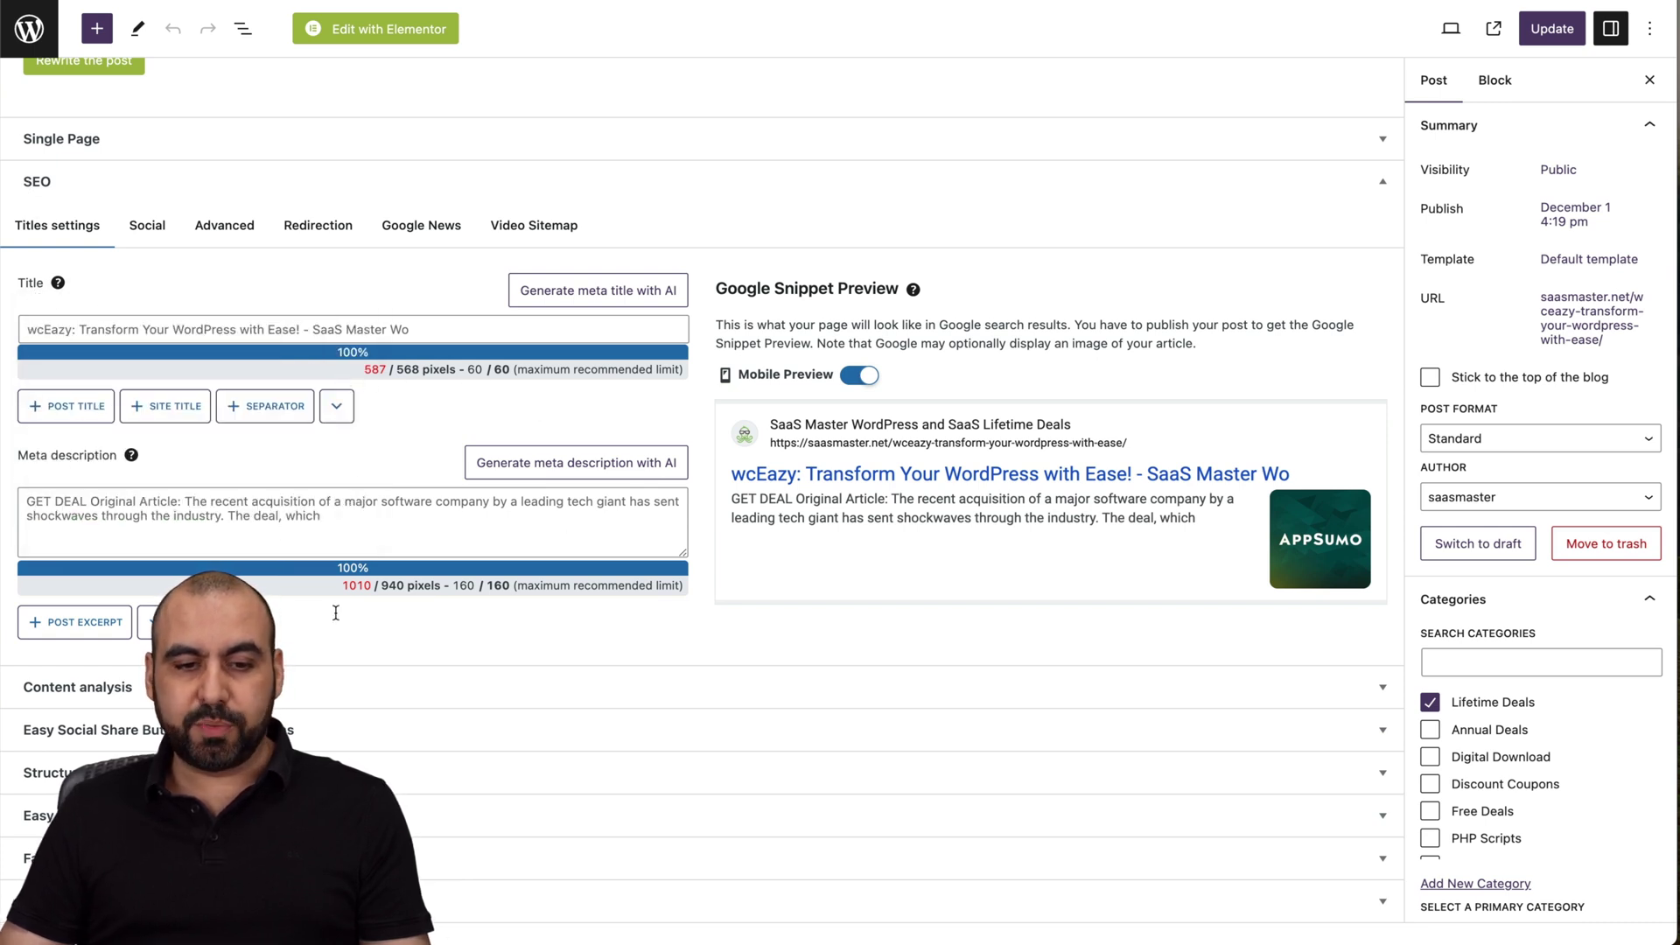
pyautogui.click(414, 328)
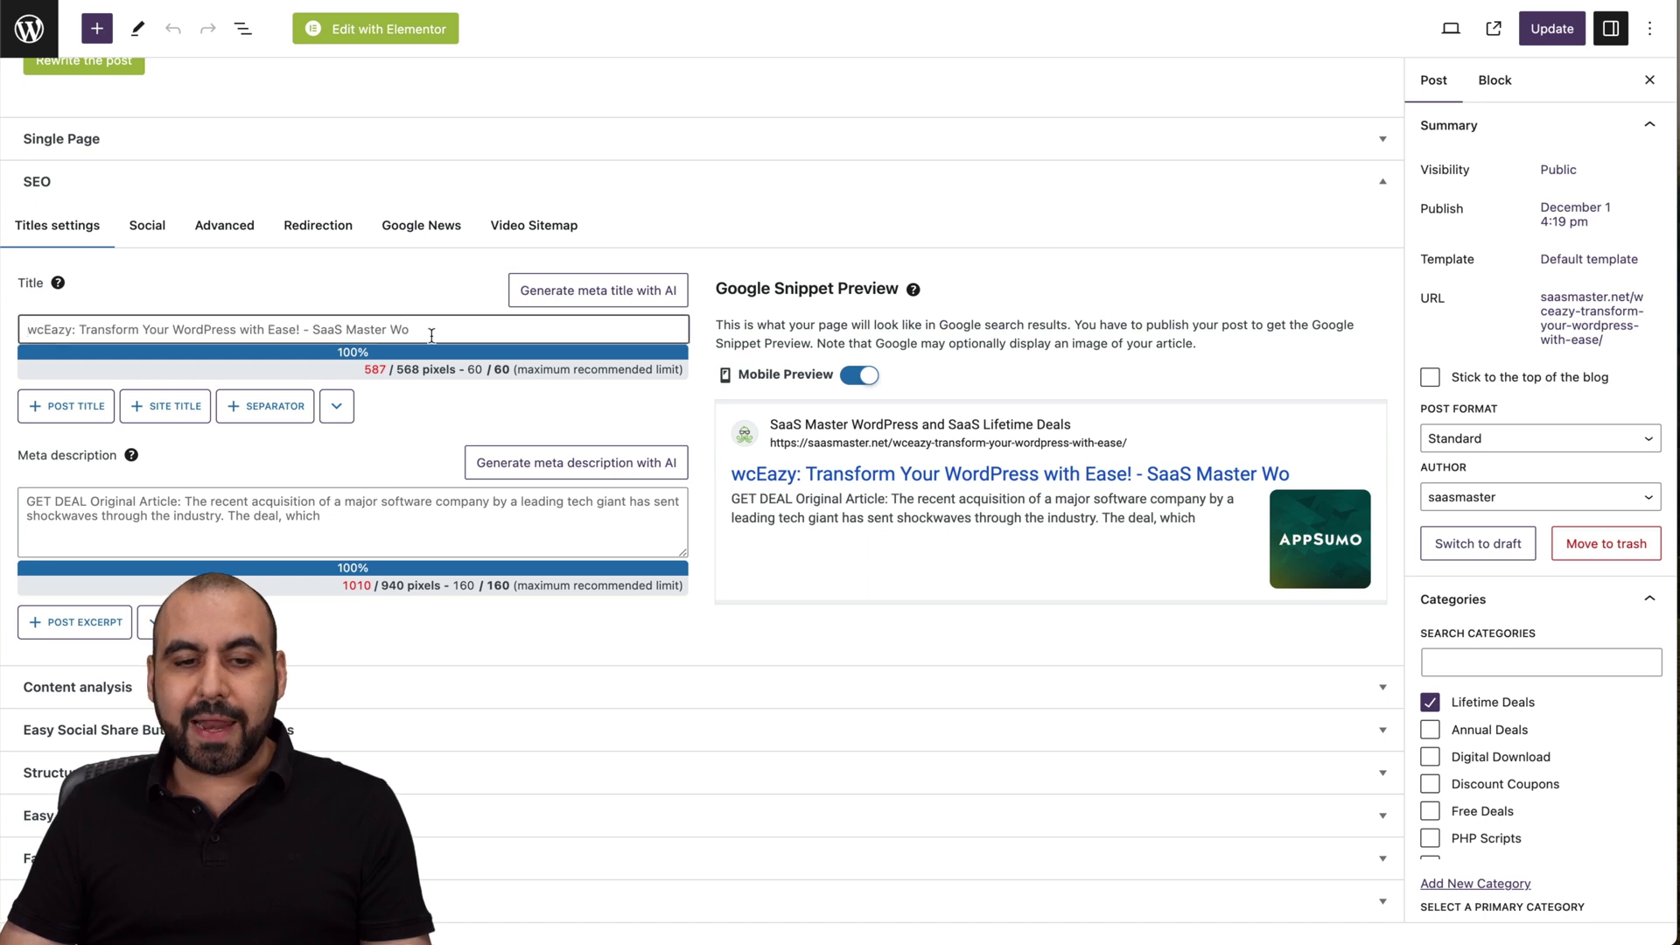
pyautogui.click(267, 495)
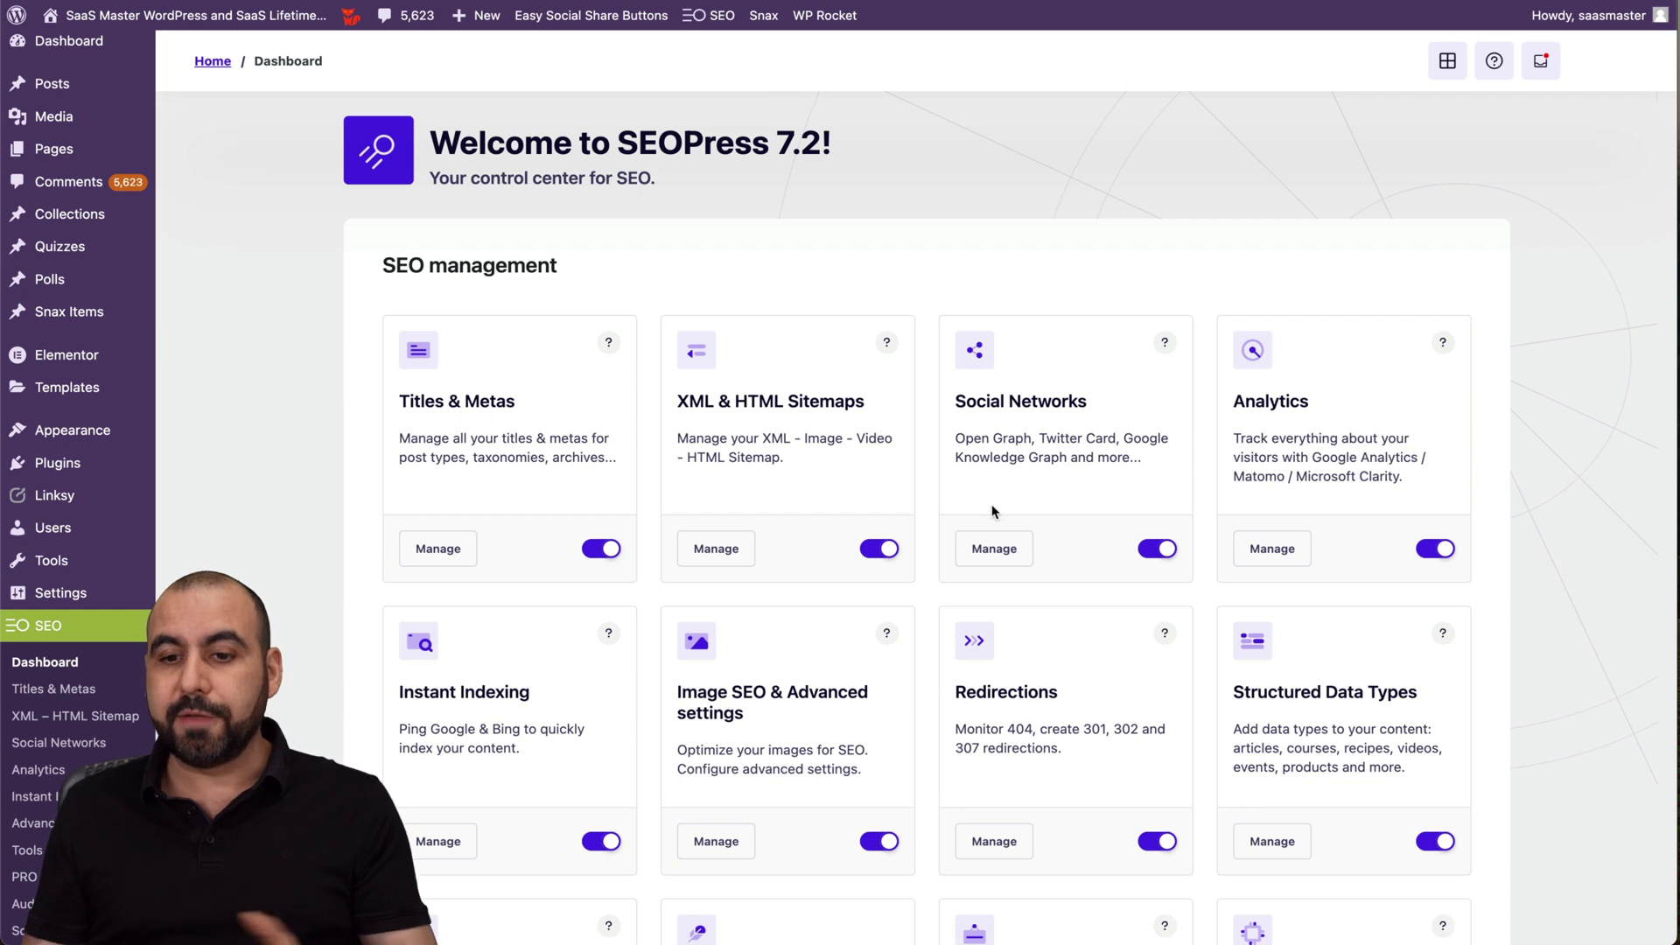
pyautogui.scroll(-3, 1372, 423)
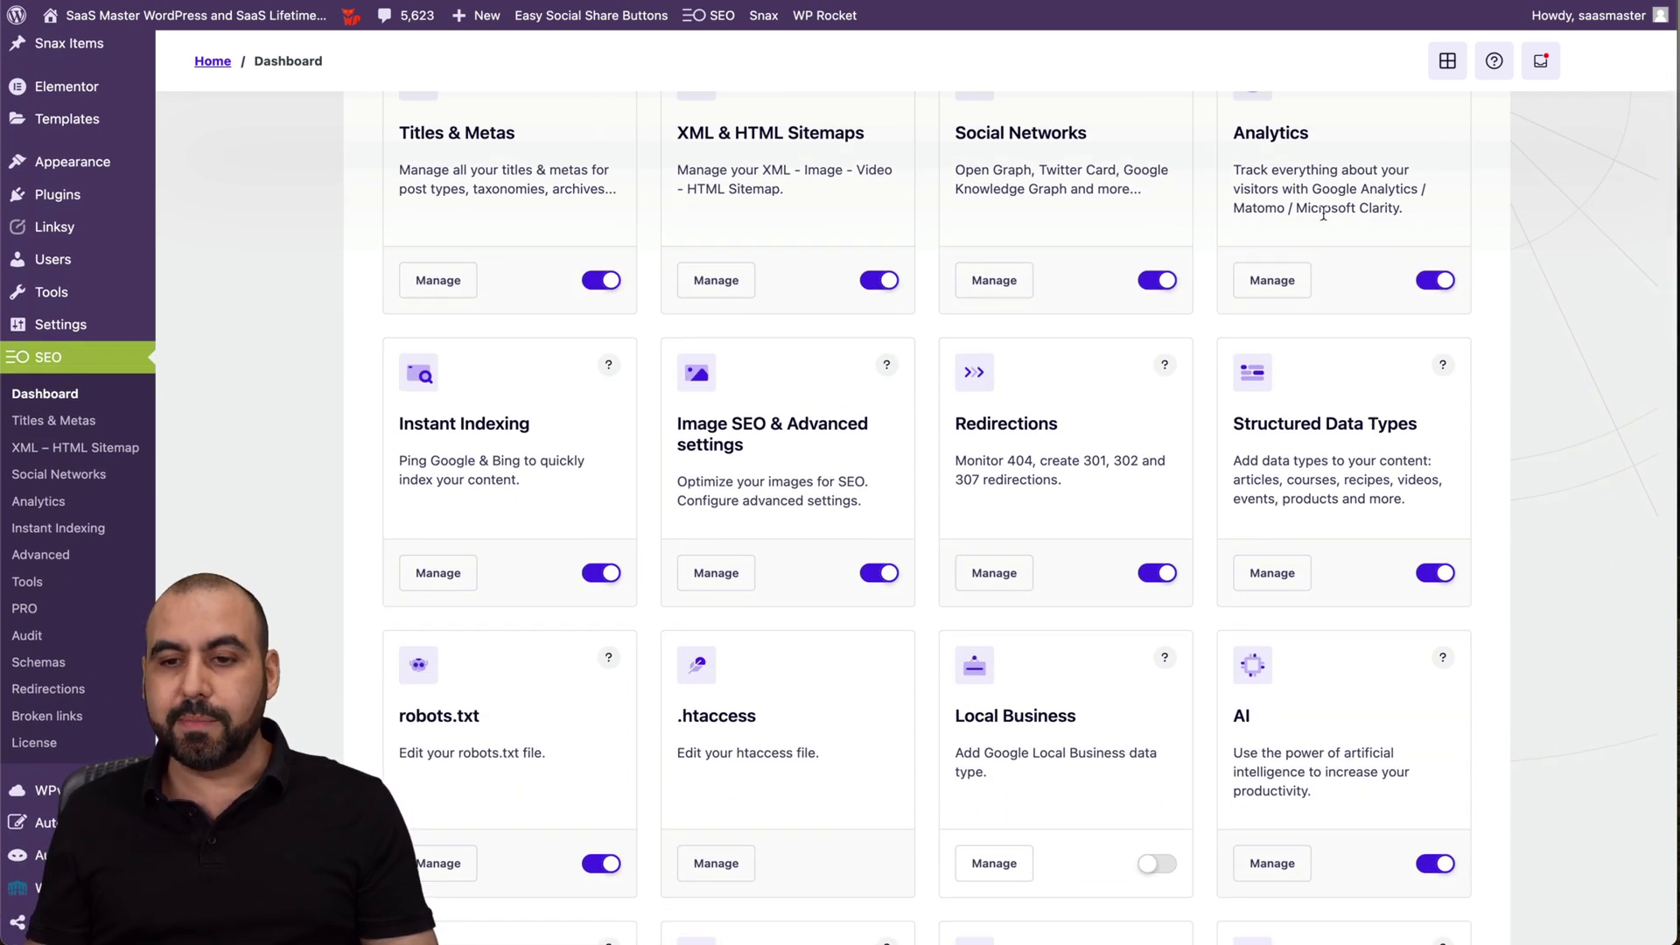
pyautogui.scroll(-1, 1356, 226)
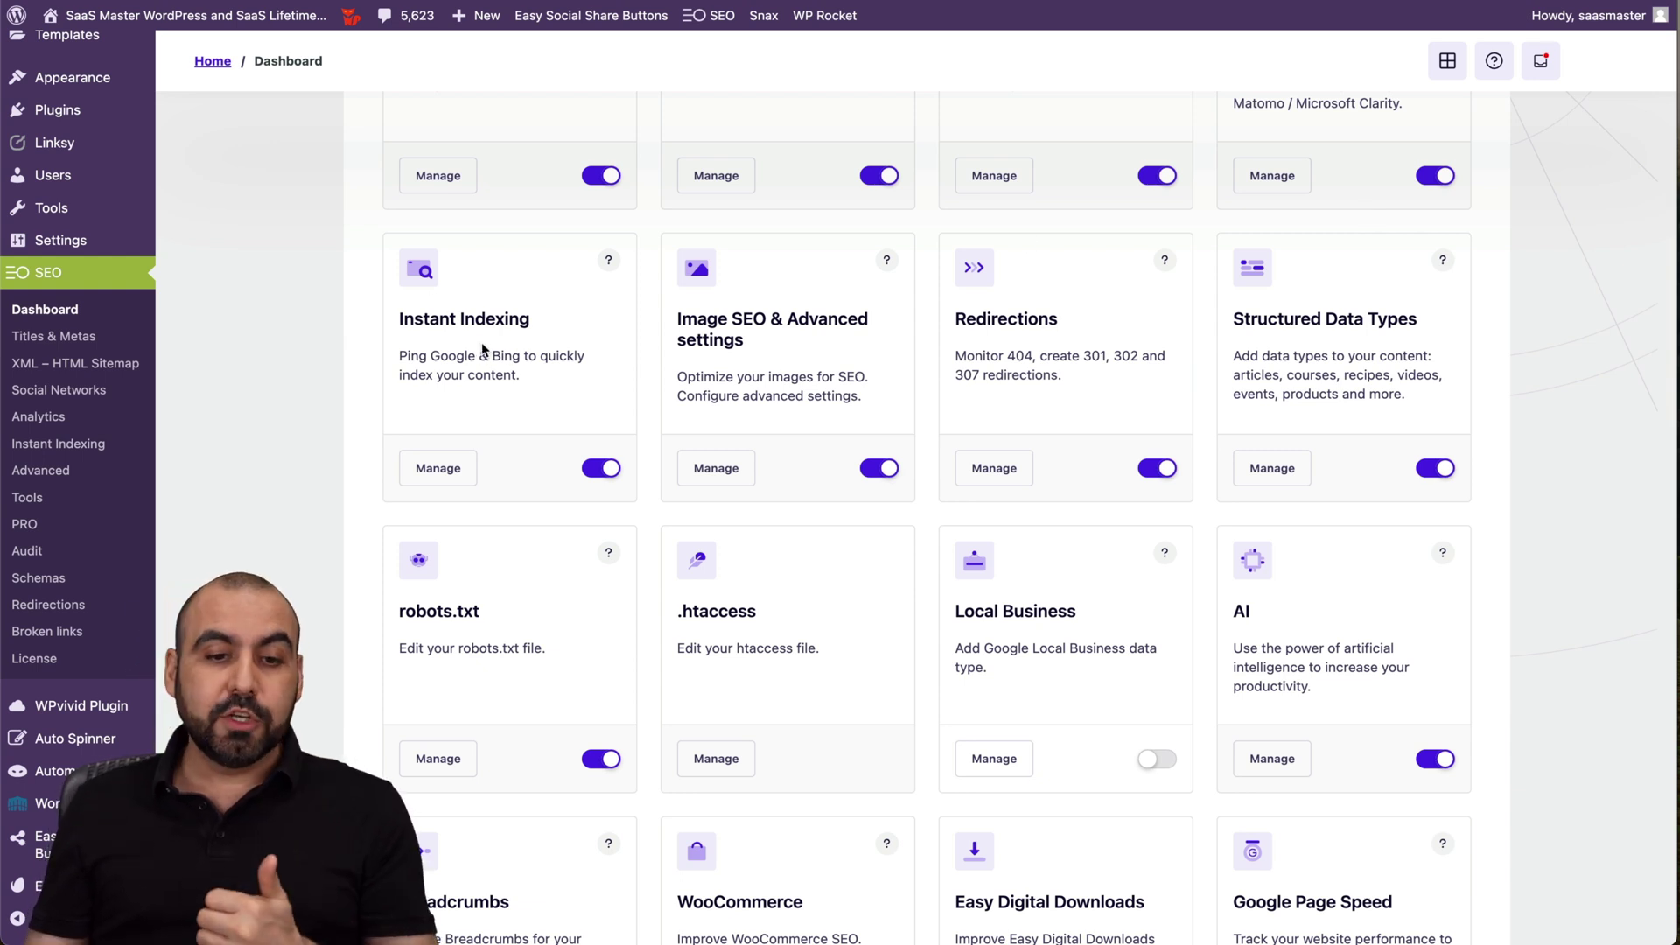
pyautogui.moveTo(398, 356); pyautogui.dragTo(462, 357)
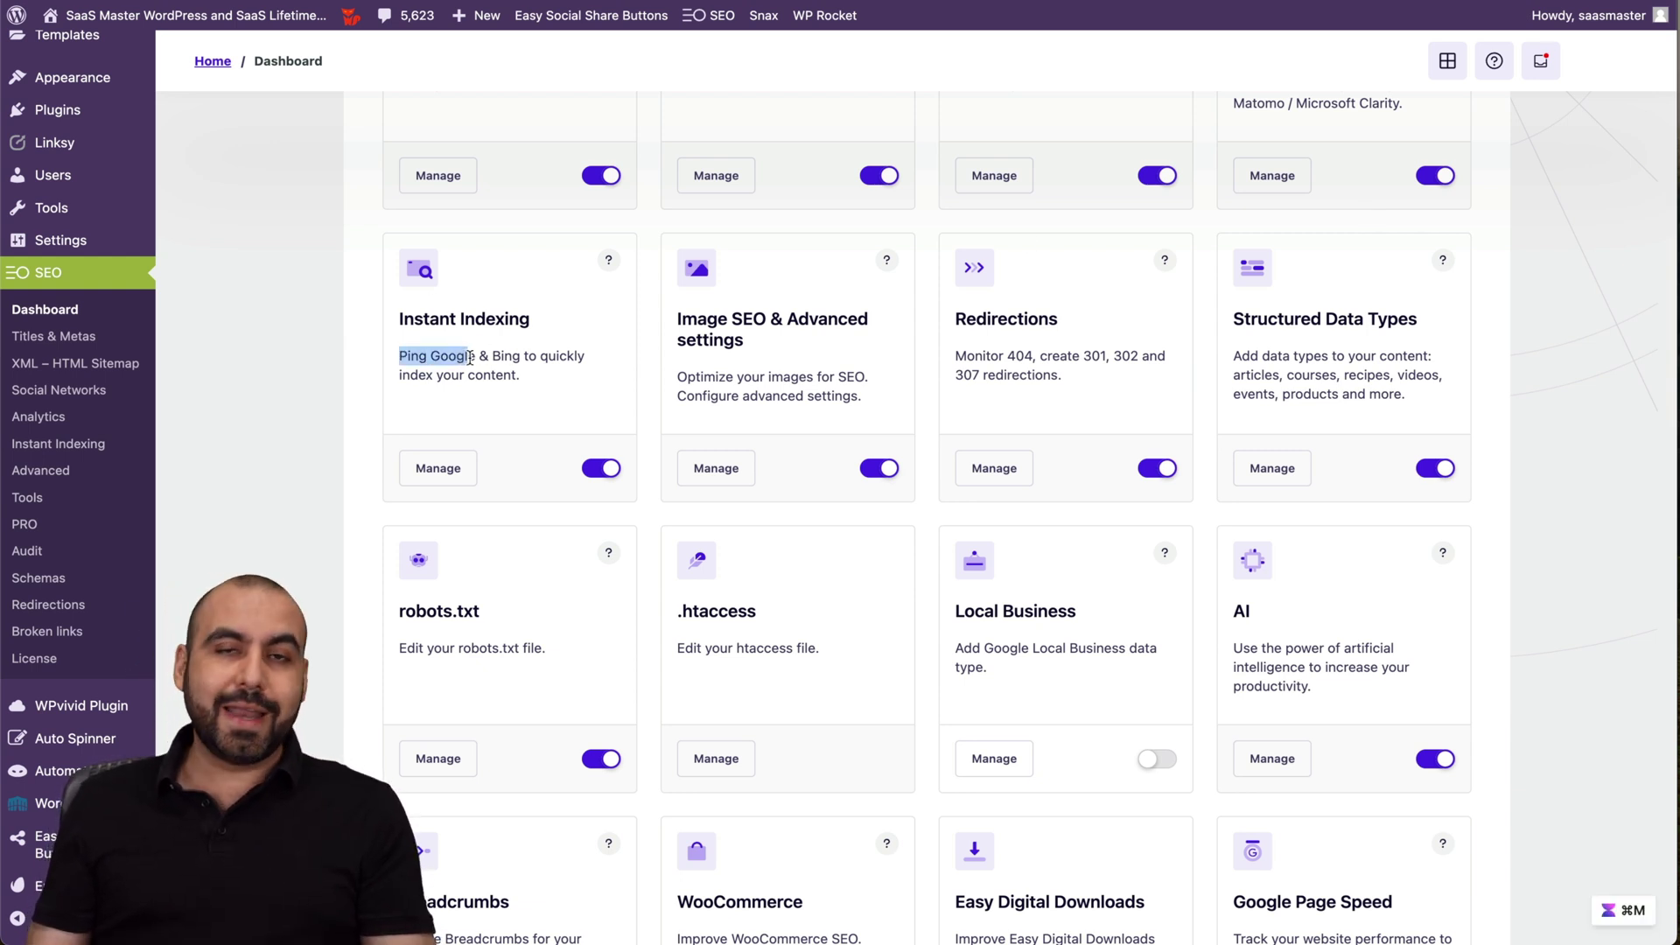
pyautogui.click(470, 357)
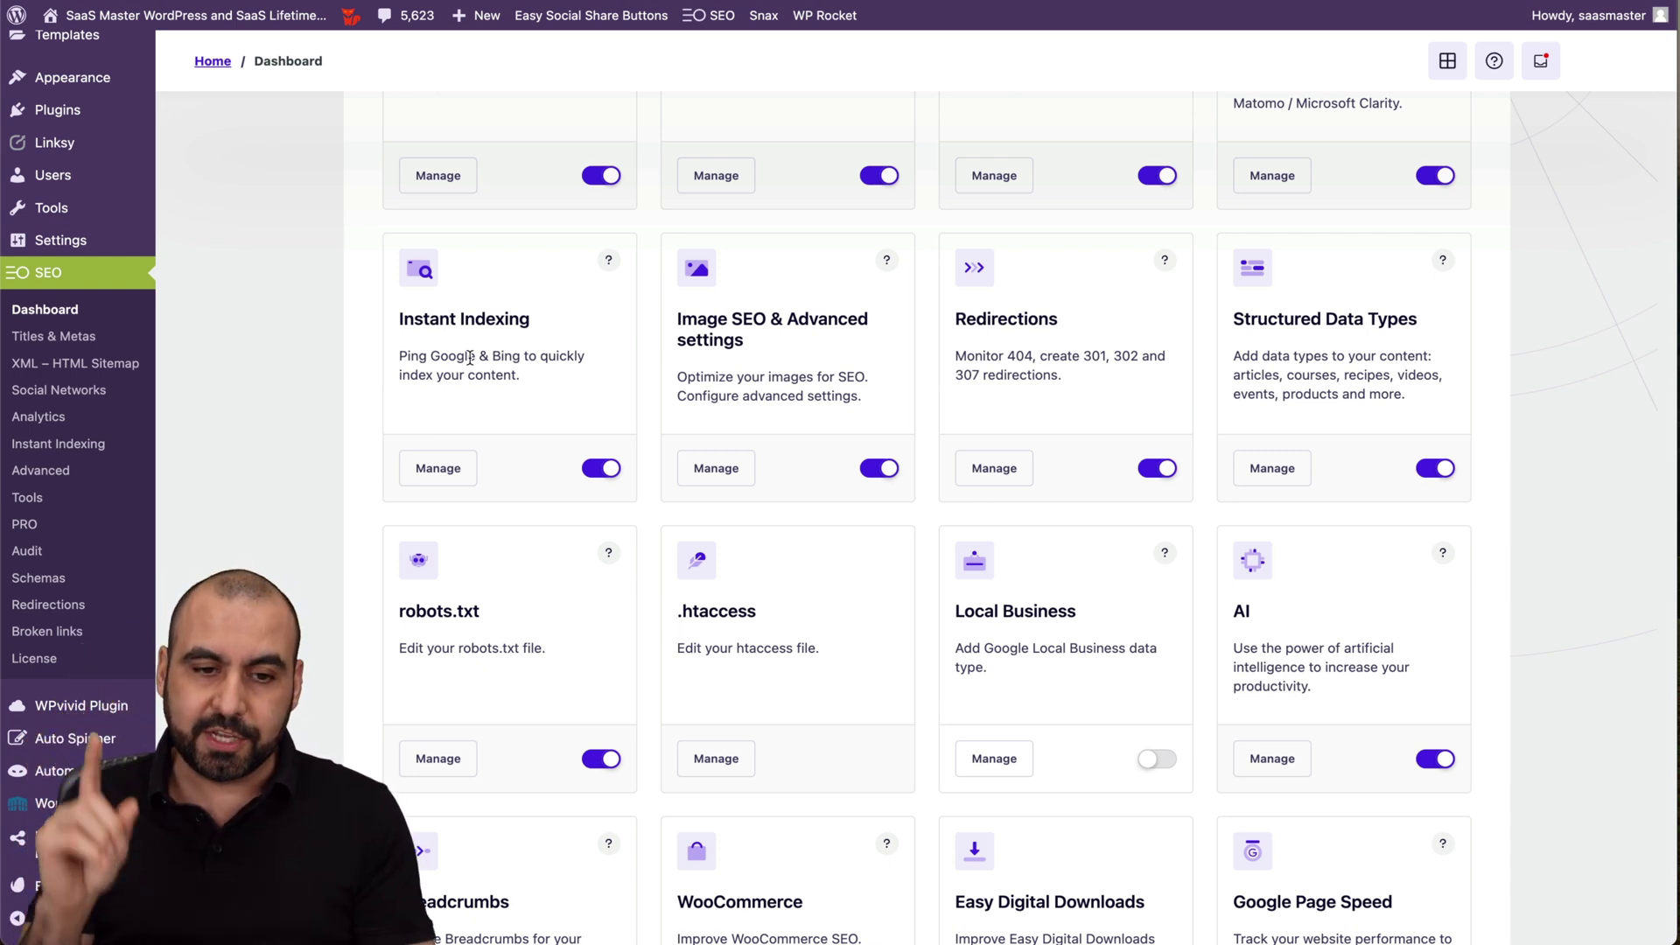
pyautogui.doubleClick(504, 357)
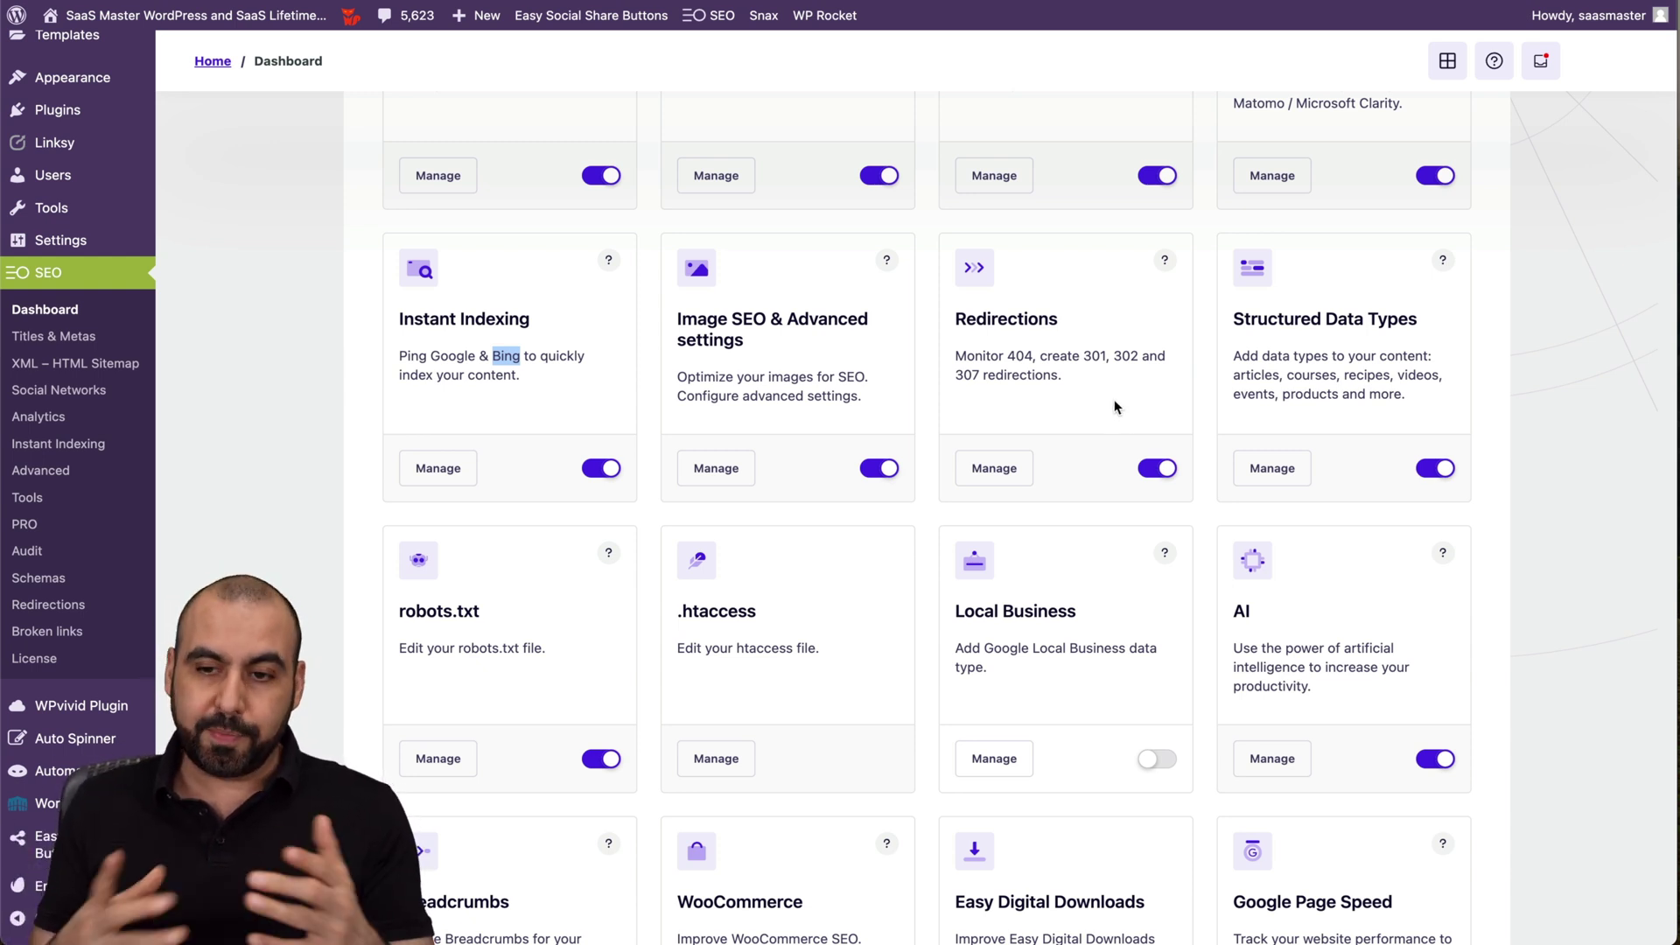
pyautogui.click(1351, 360)
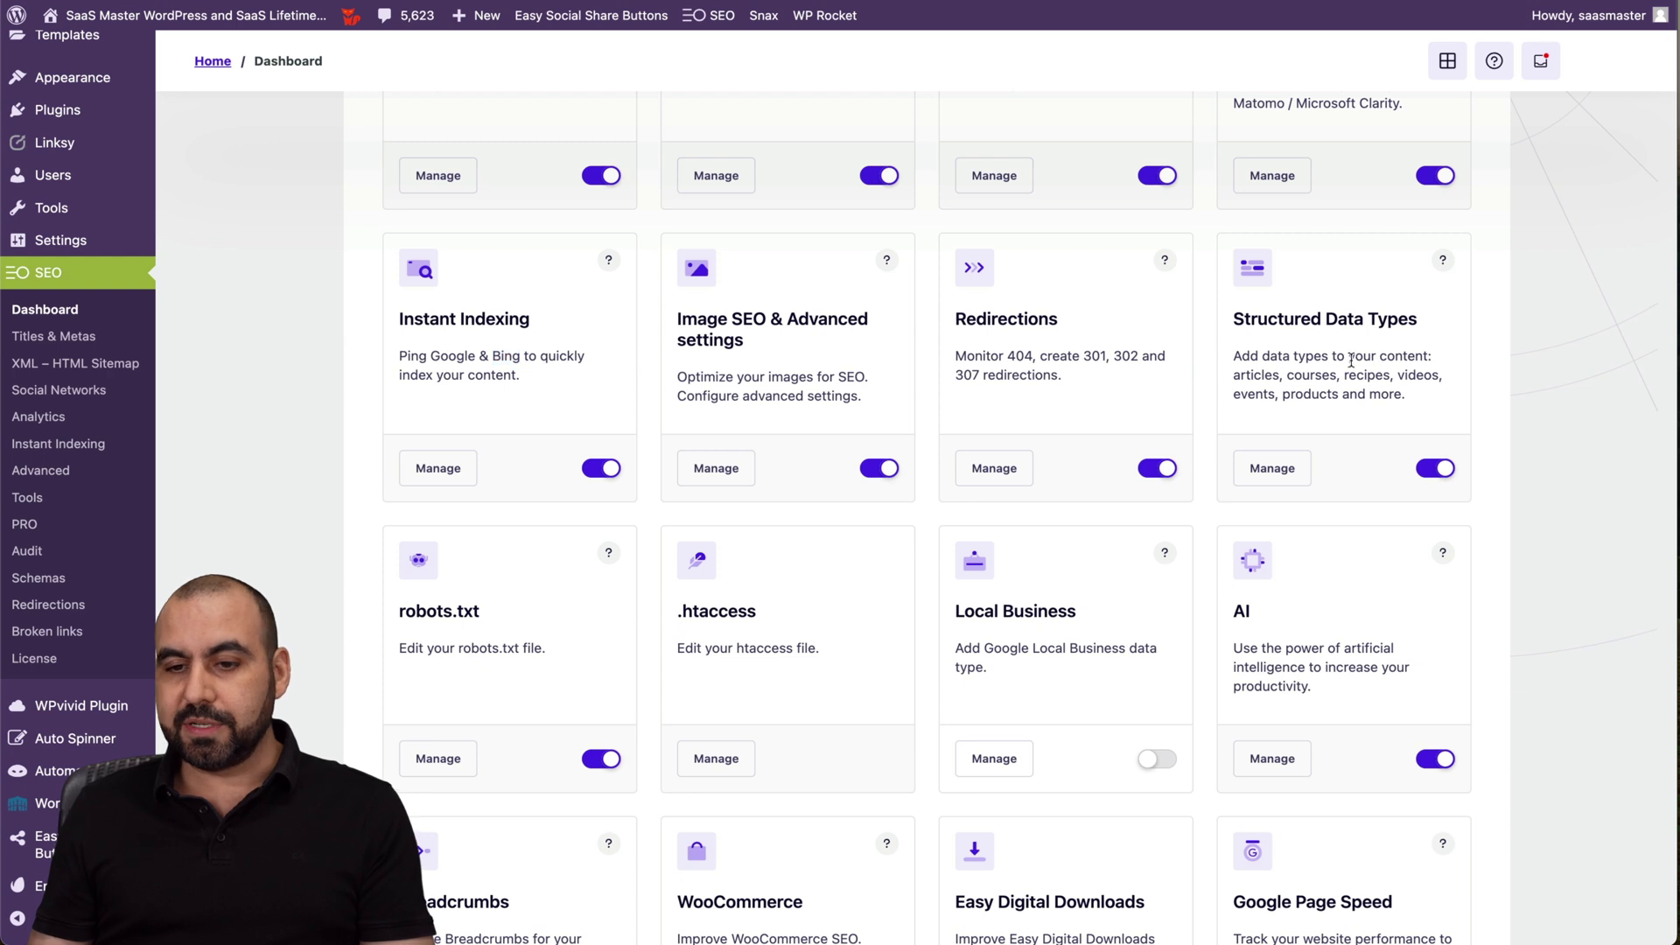
# Step: Scroll the wcEazy post editor down to the SEOPress title and meta description settings
pyautogui.scroll(-4, 1388, 402)
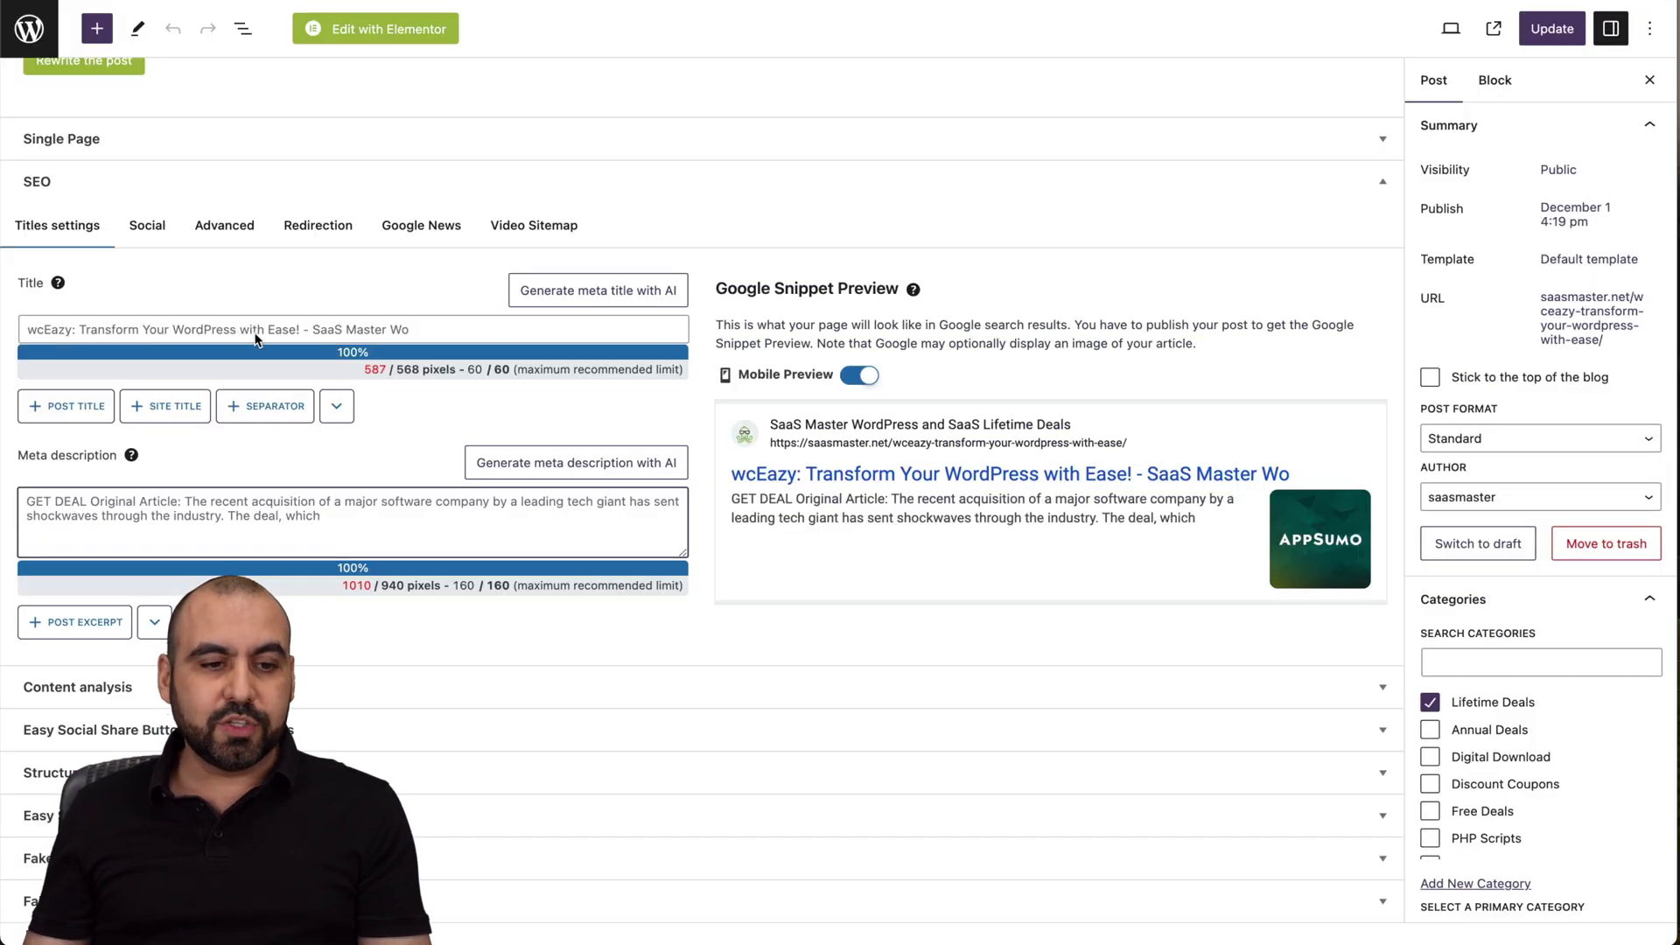
# Step: Generate both the SEOPress meta title and meta description with AI, then update the post
pyautogui.click(638, 298)
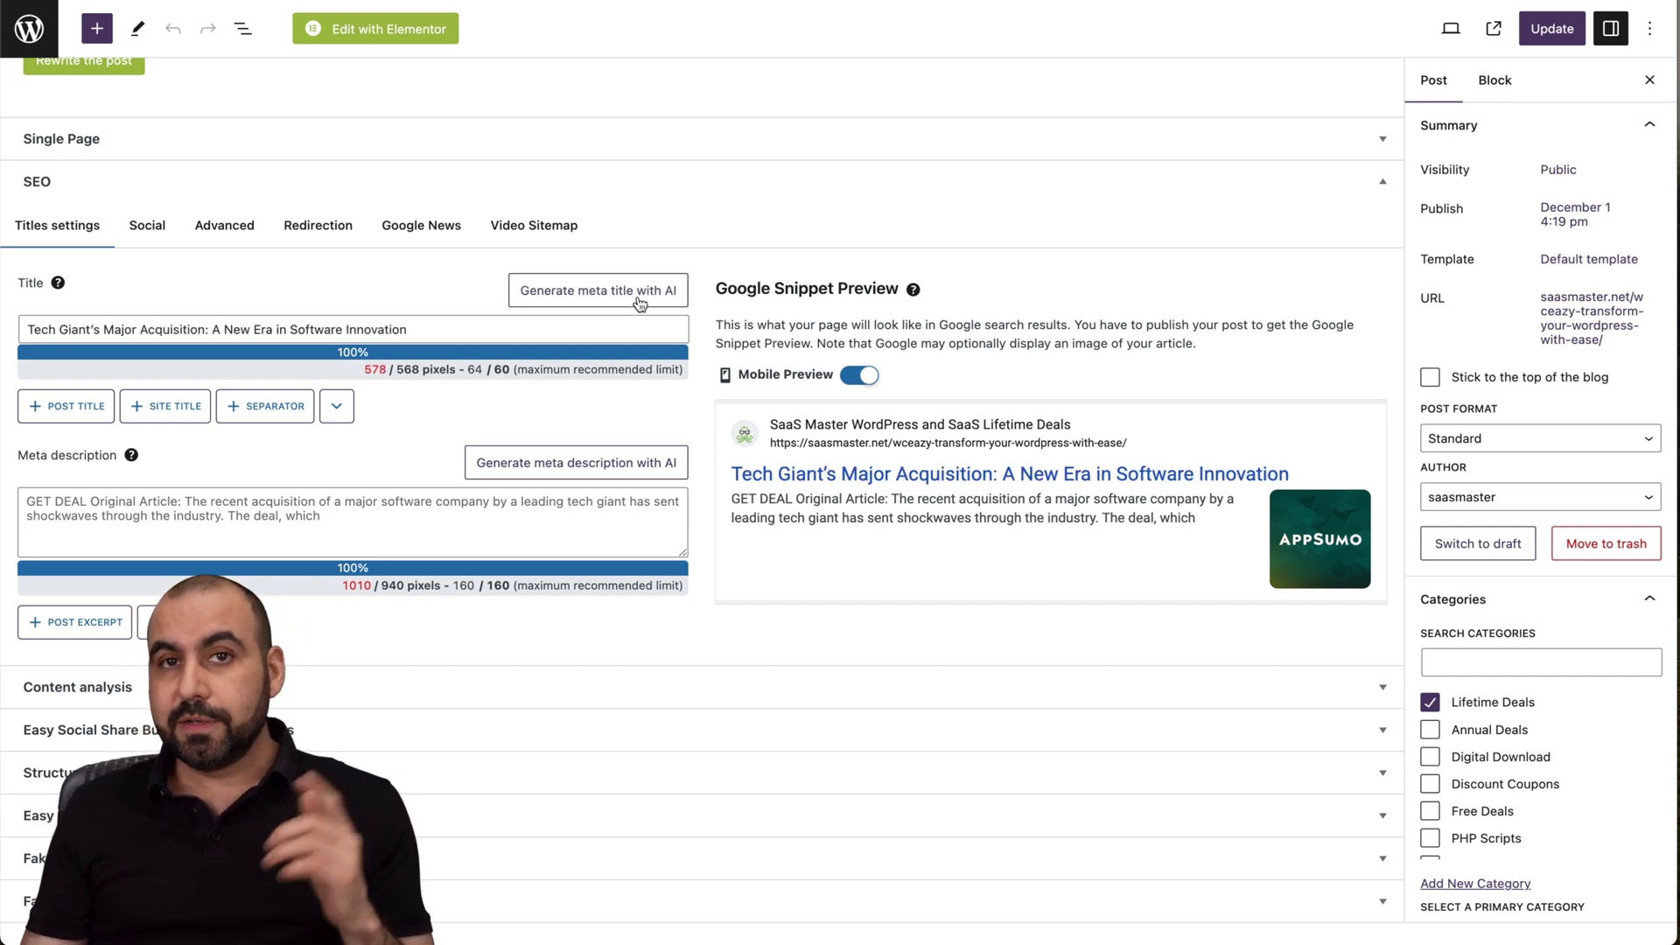
pyautogui.click(541, 464)
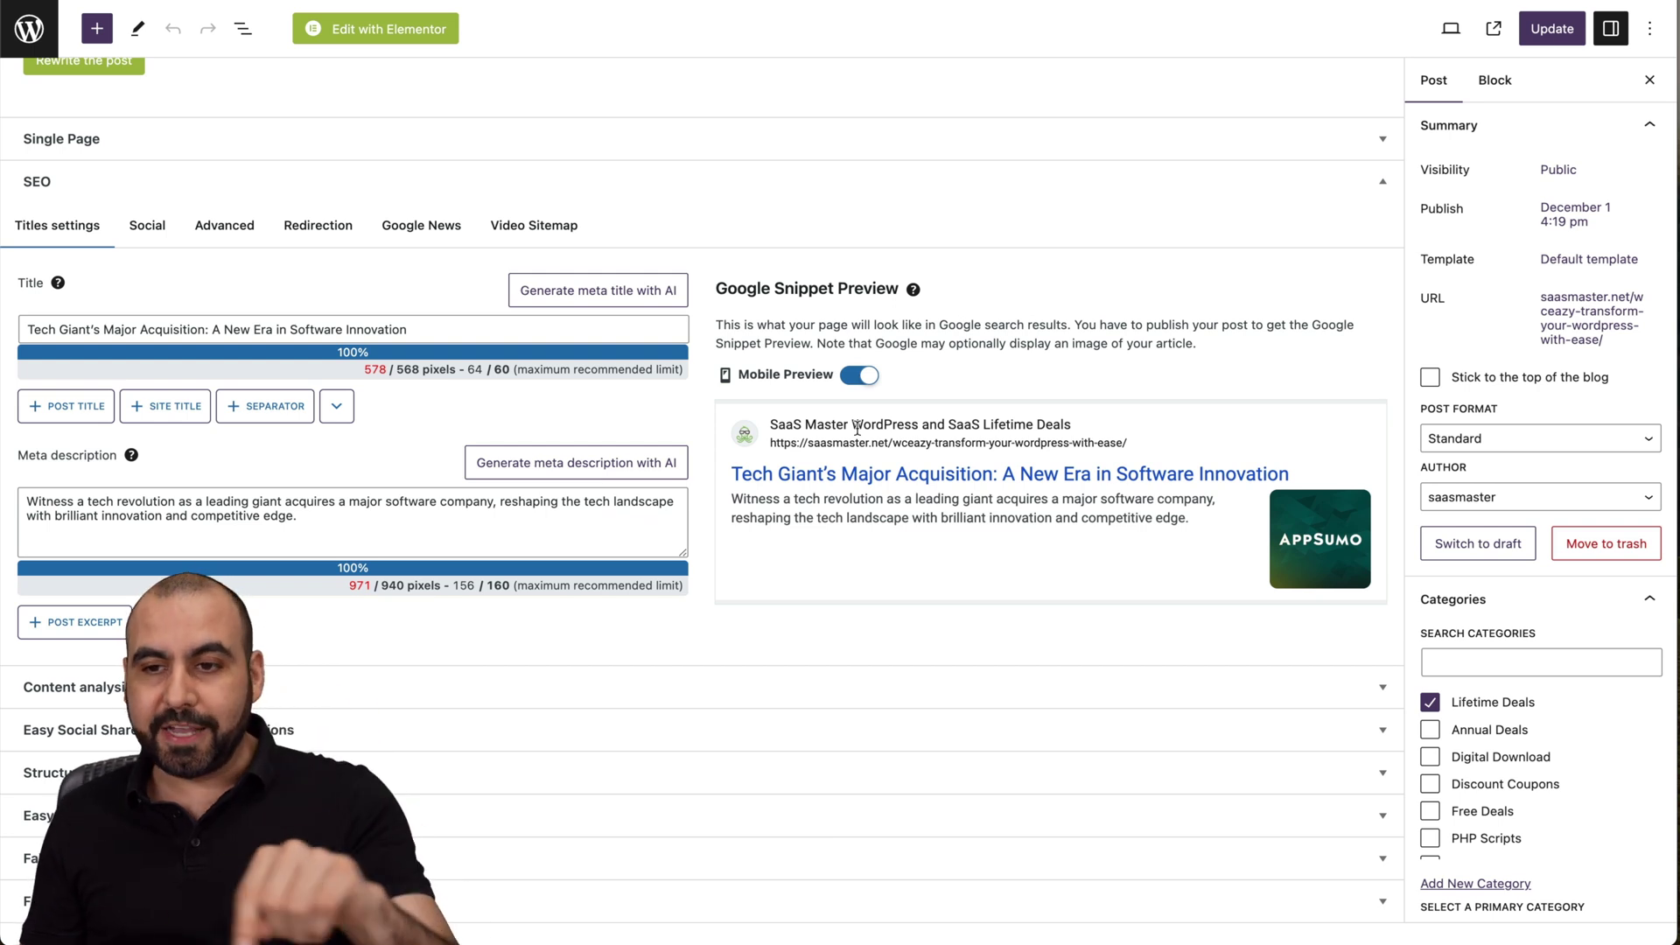
pyautogui.click(1575, 28)
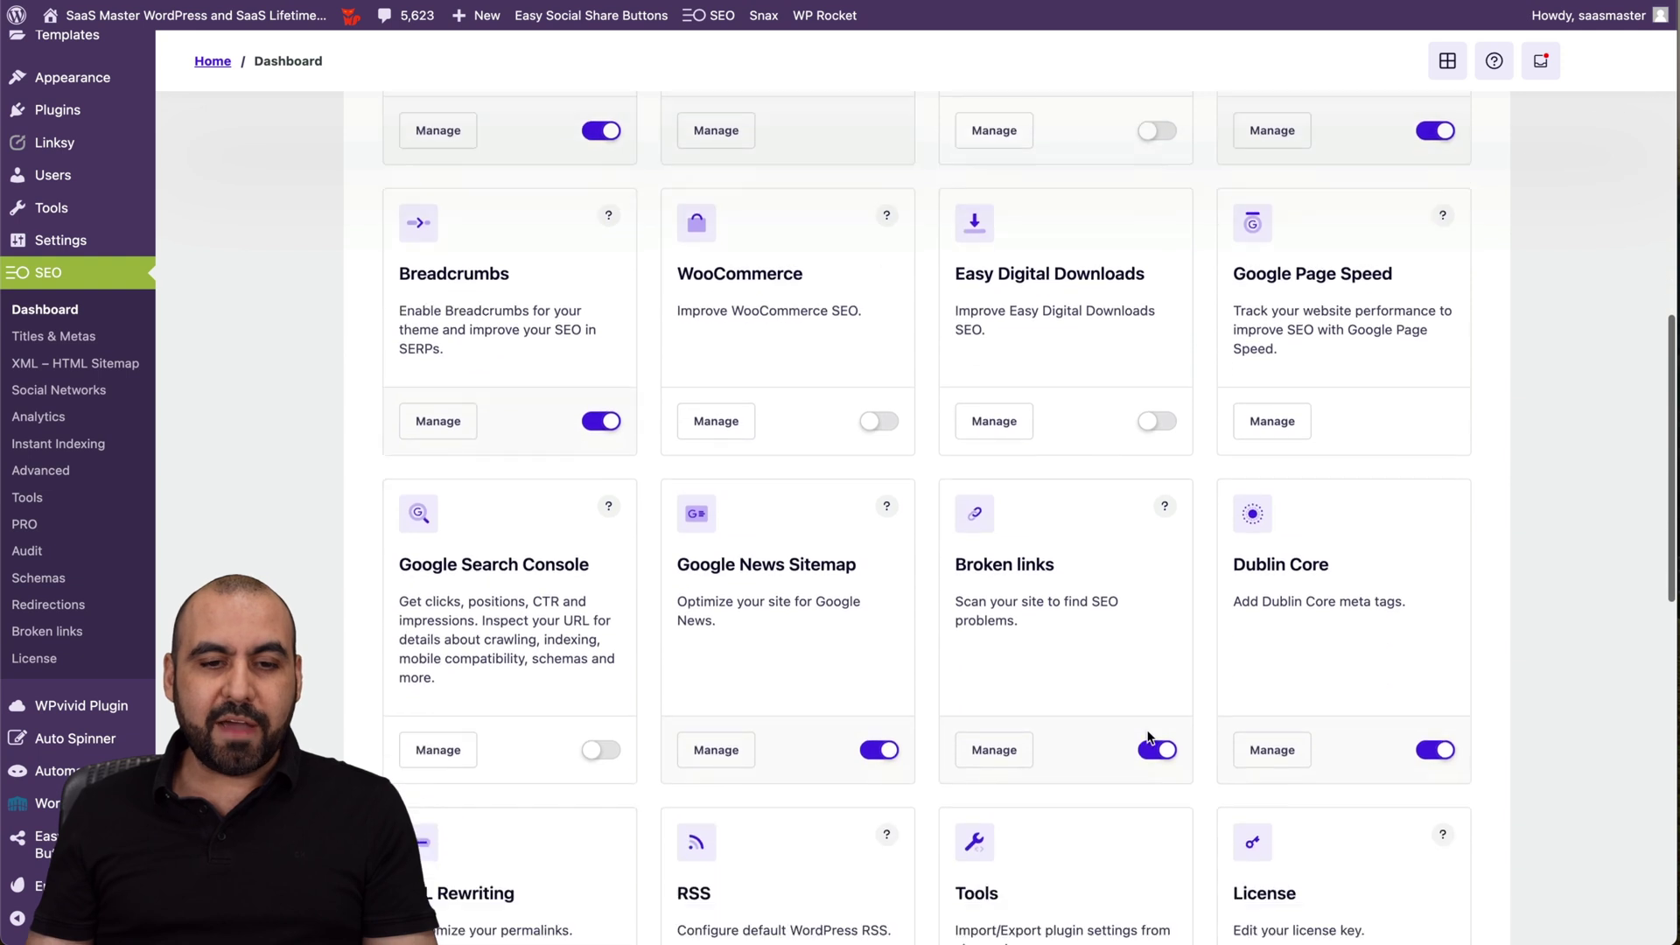
pyautogui.scroll(-1, 1050, 656)
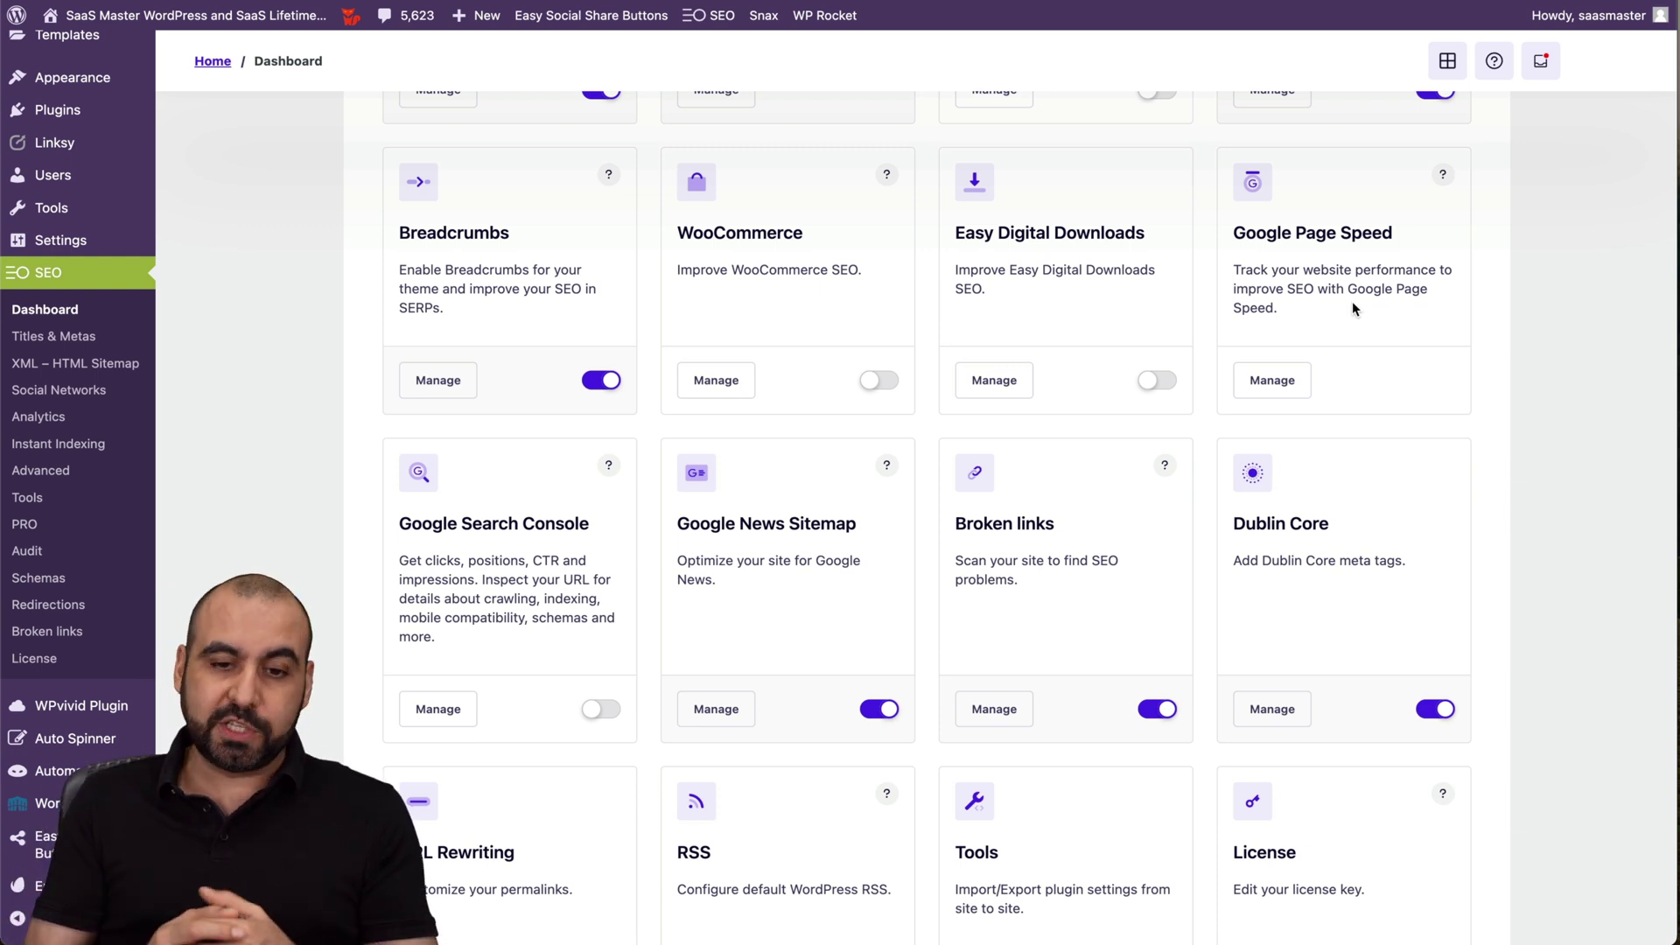
pyautogui.scroll(-4, 1352, 306)
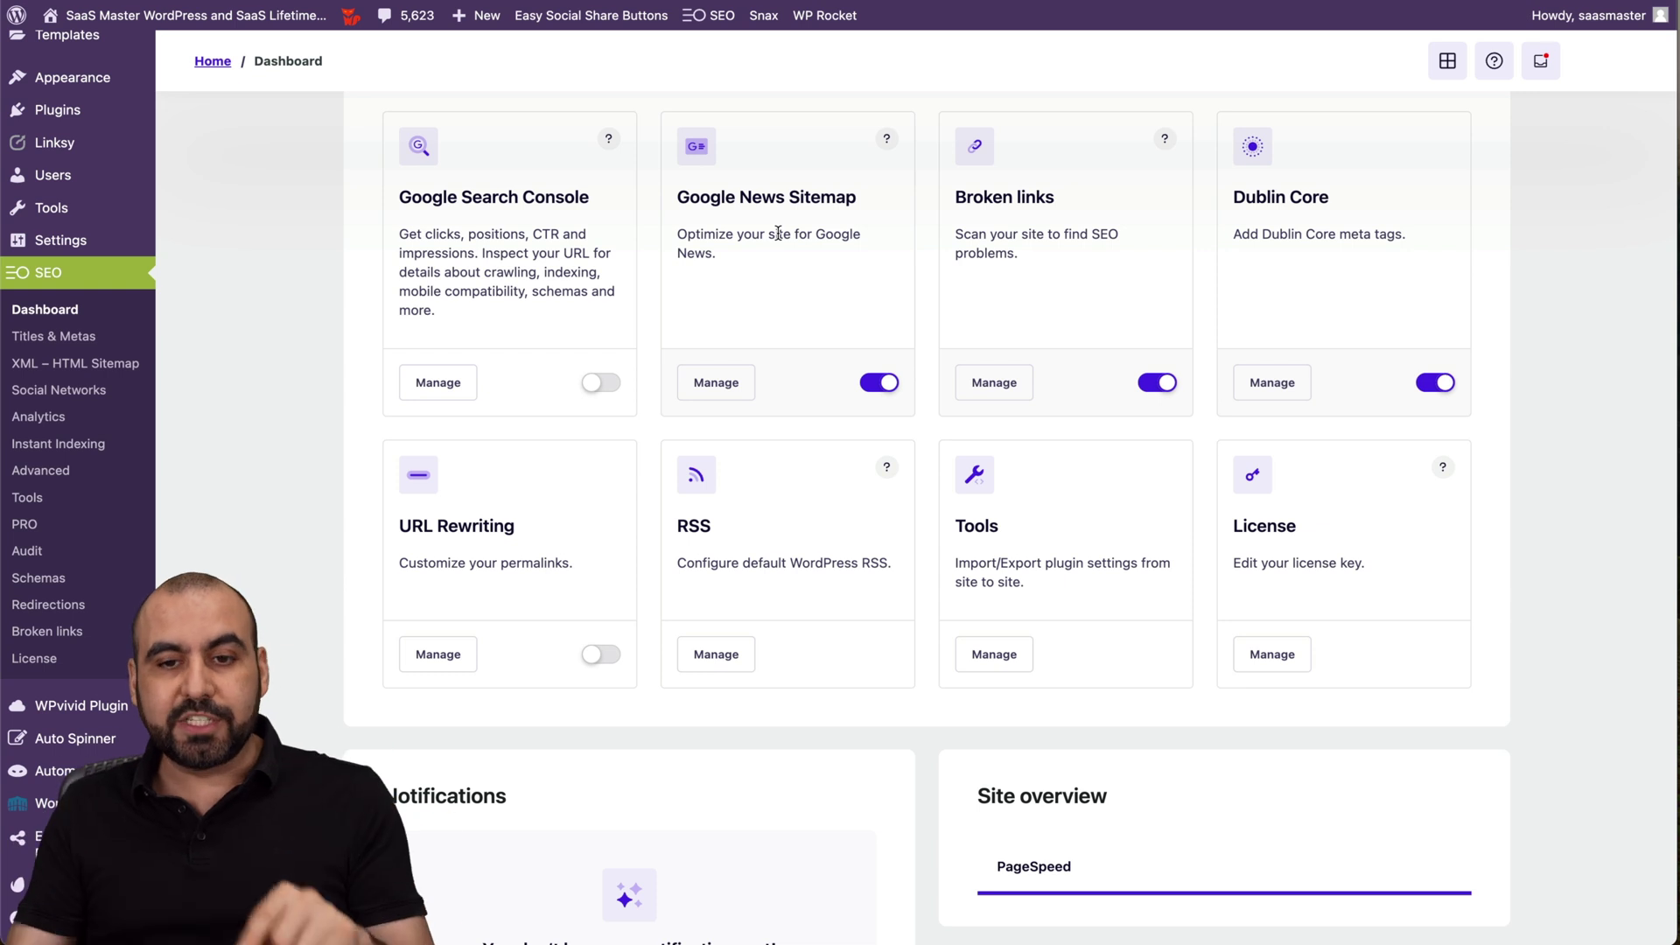
pyautogui.scroll(7, 777, 234)
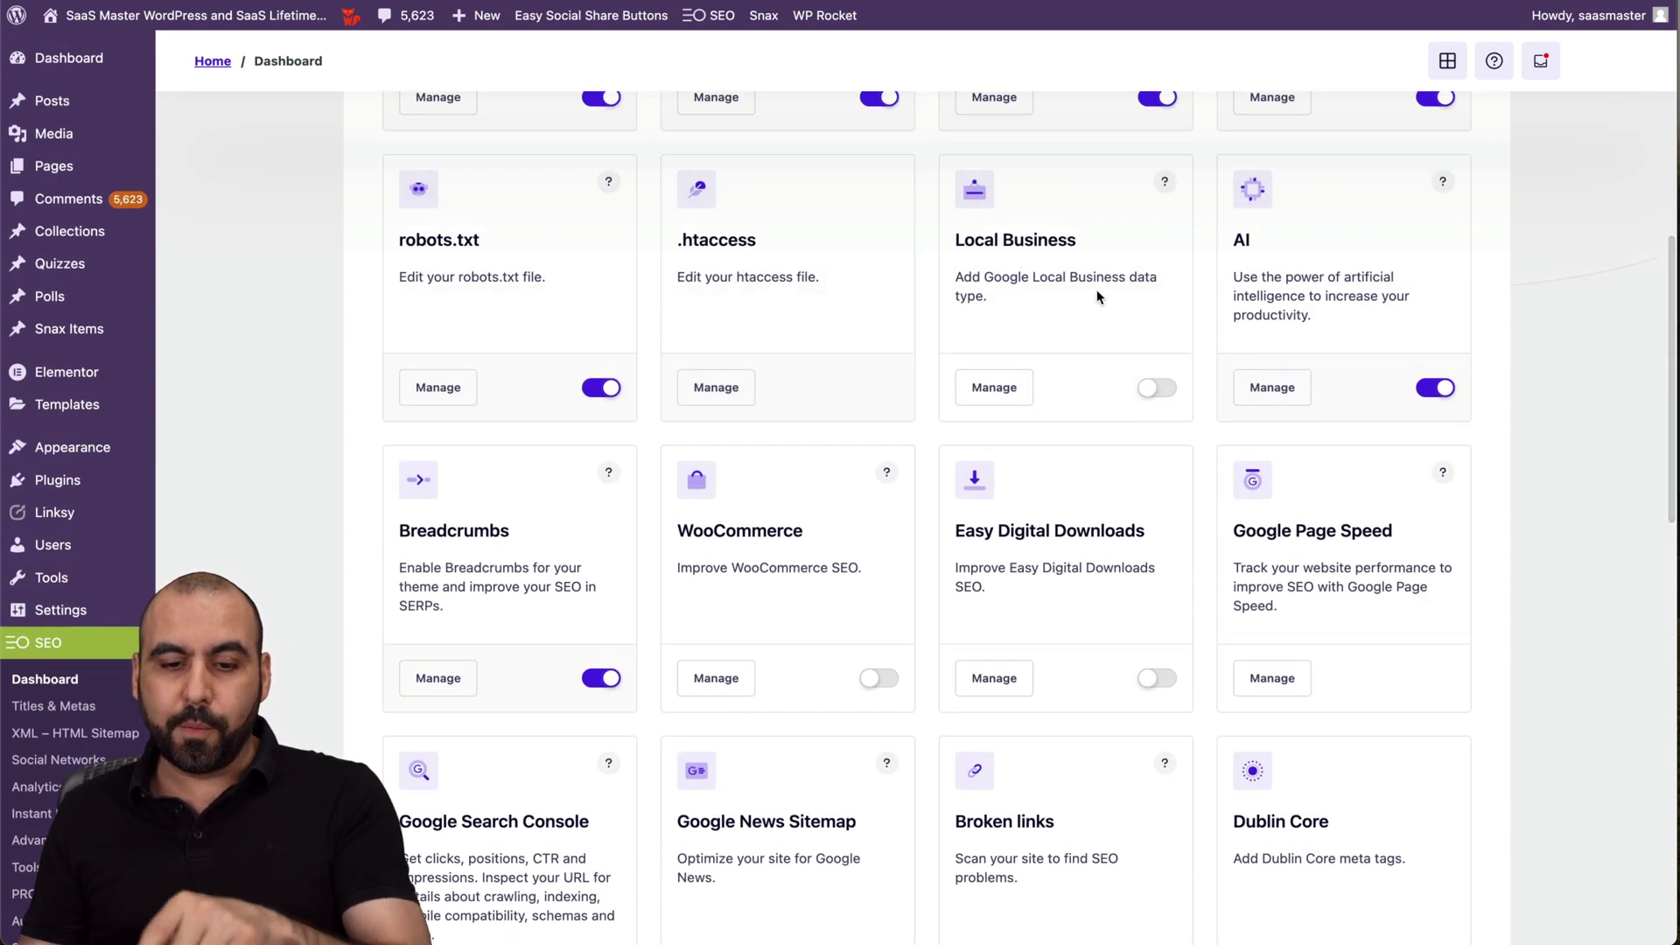
pyautogui.scroll(-6, 1097, 295)
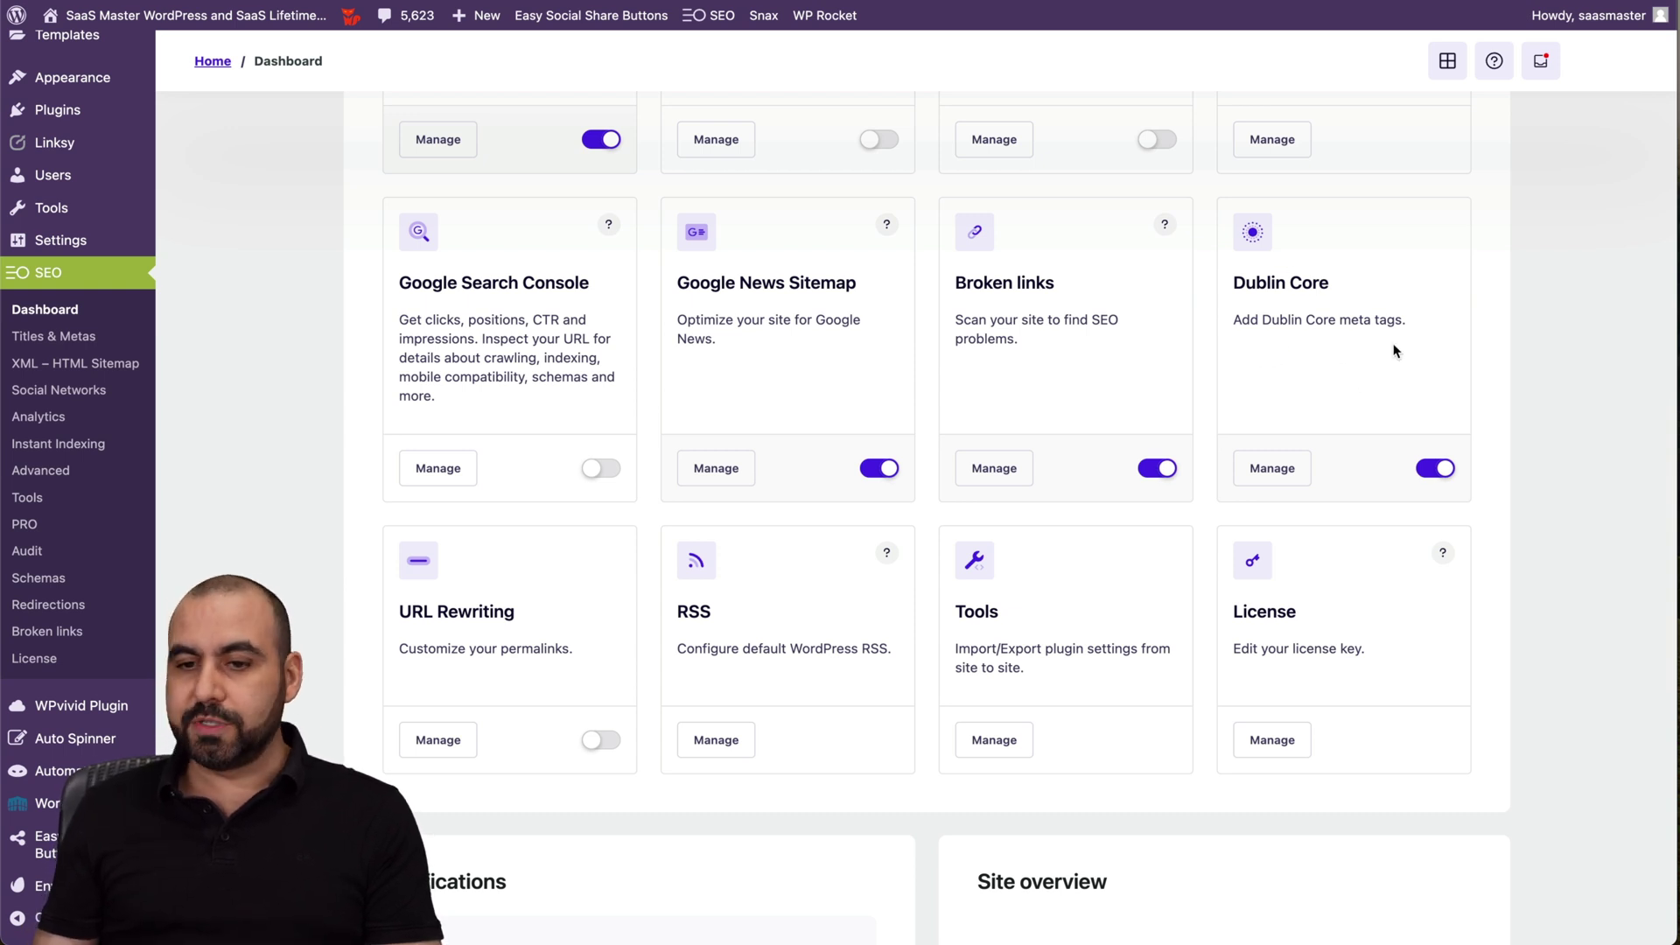
pyautogui.scroll(-5, 1395, 350)
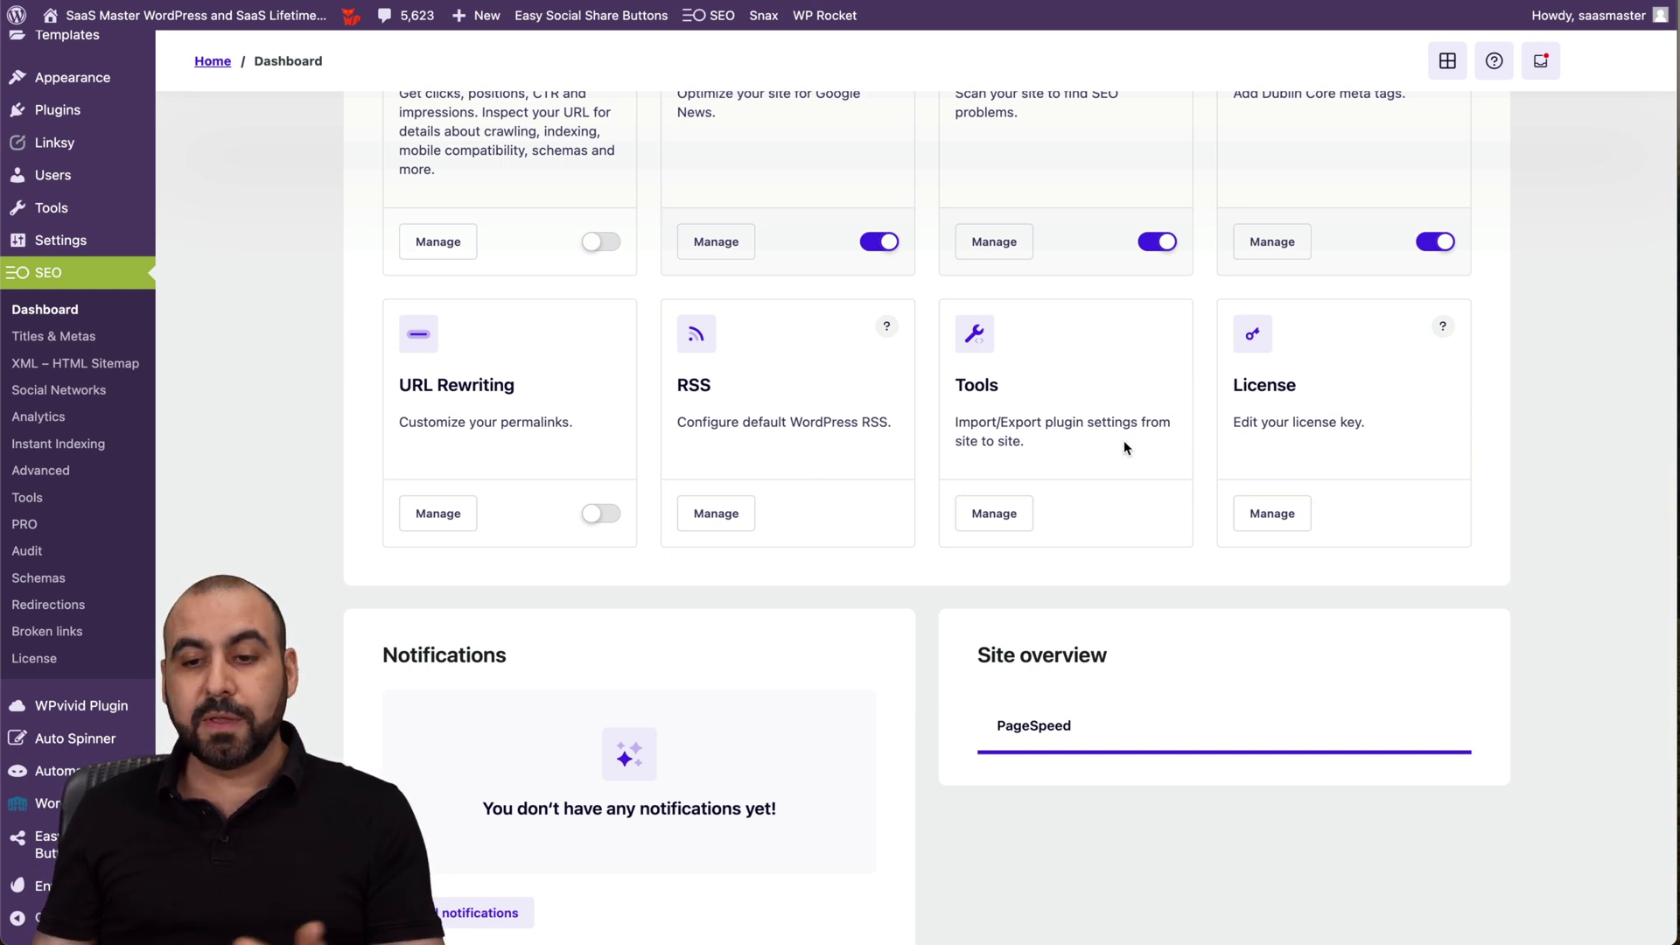
pyautogui.scroll(15, 1288, 415)
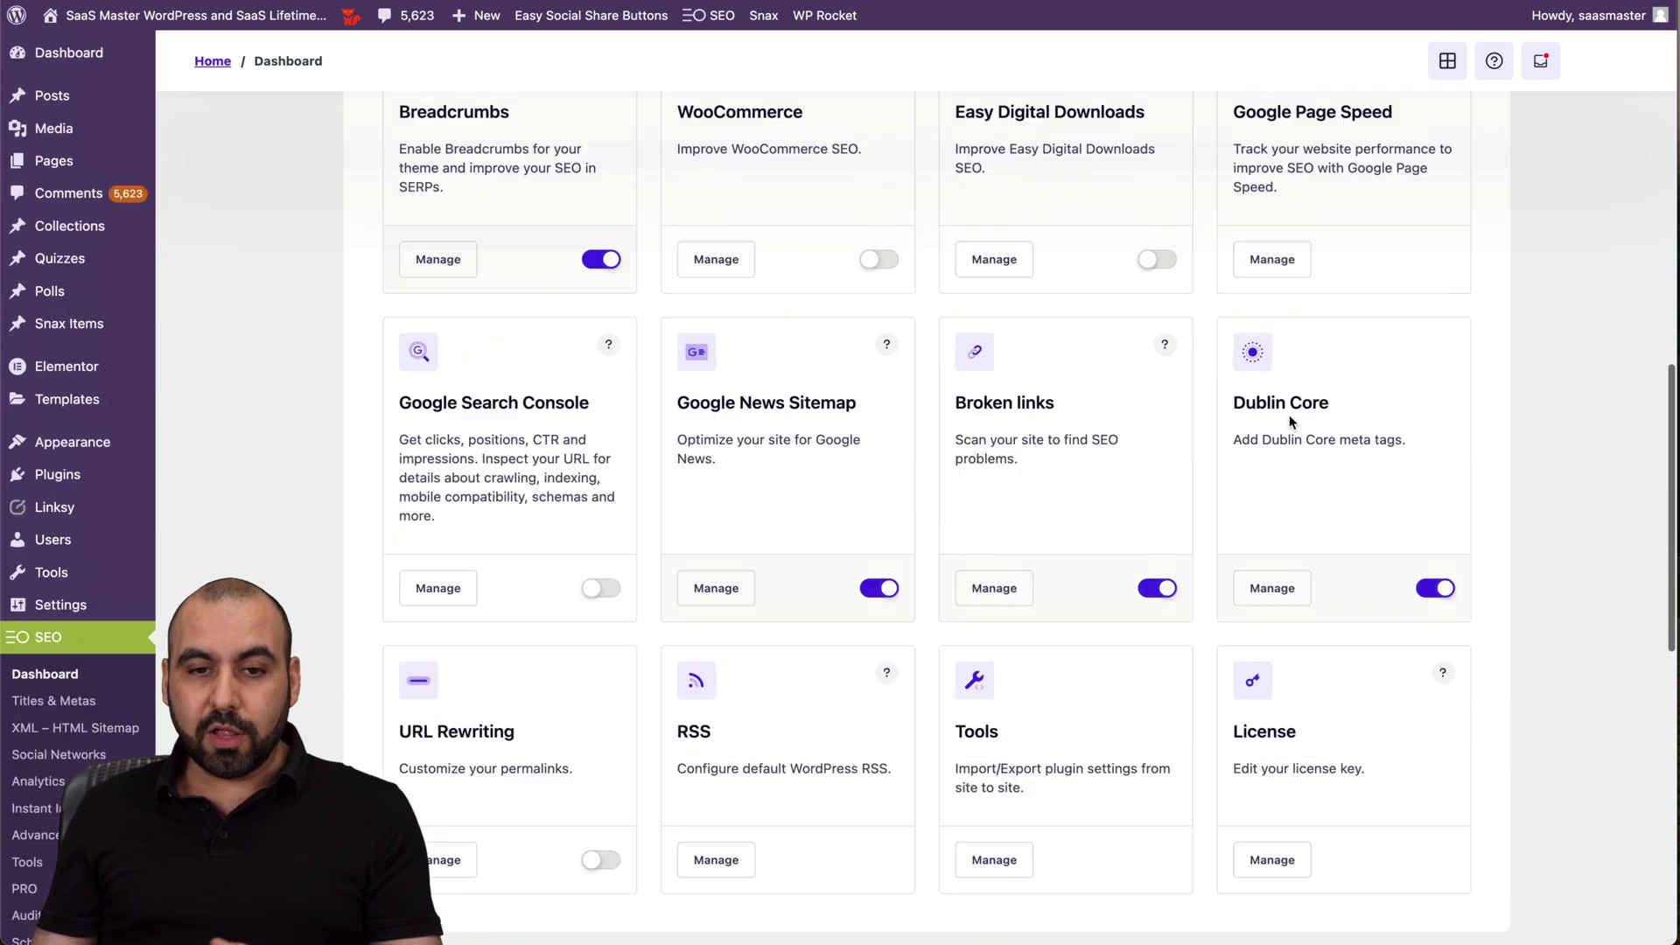